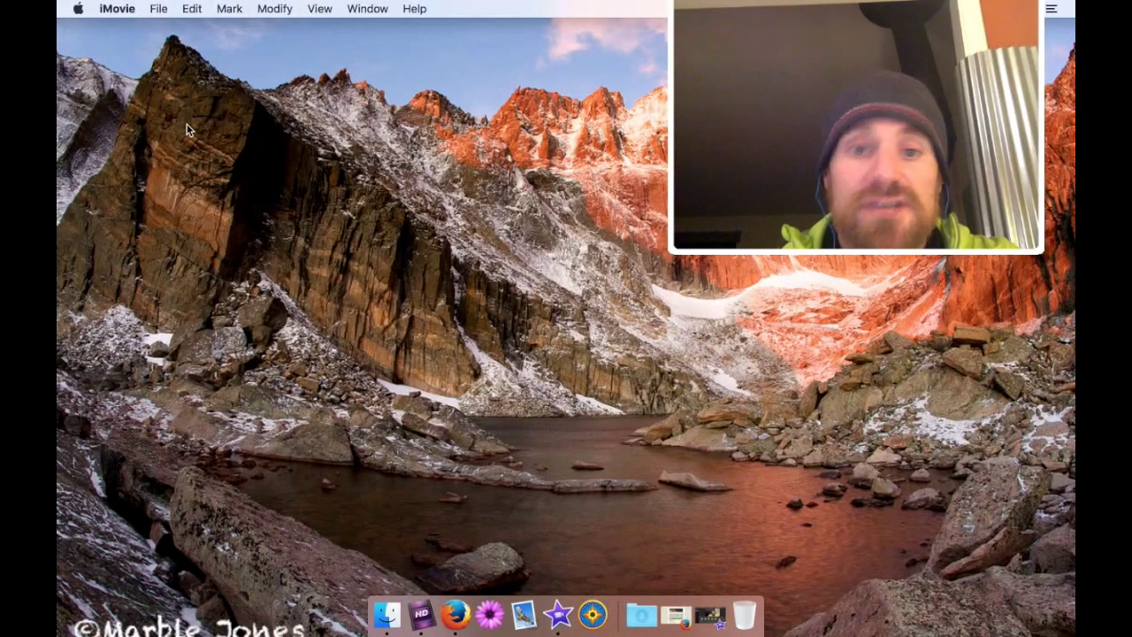
Open the Arizona Trail Race route page in Firefox and scroll to its AZT Race GPS Data section
{"action": "left_click", "coordinate": [455, 615]}
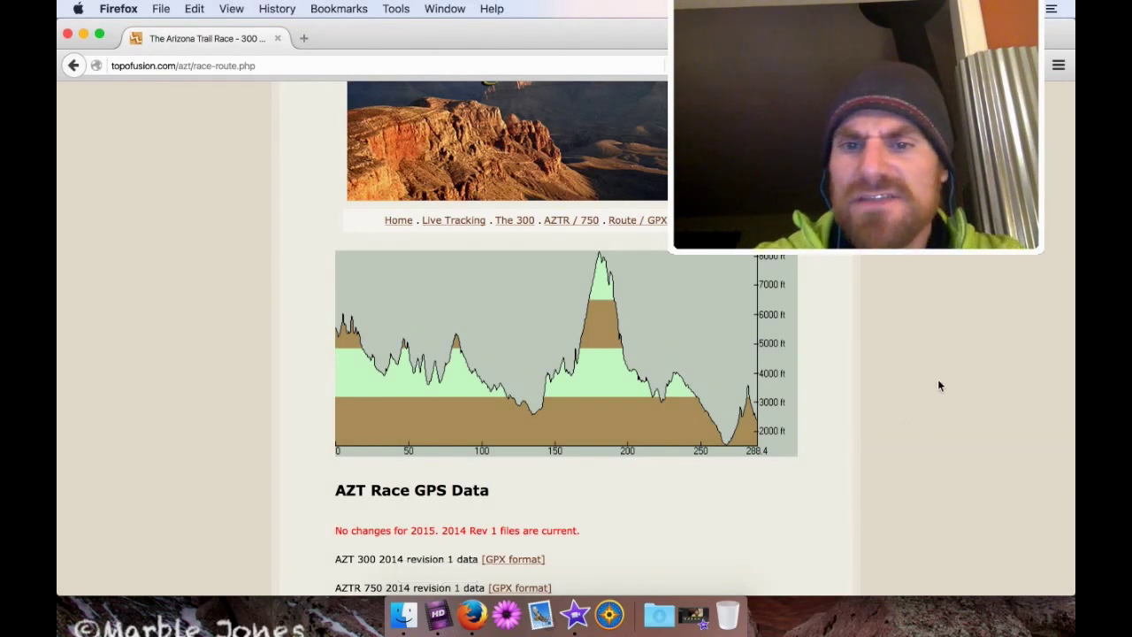
{"action": "scroll", "coordinate": [933, 389], "scroll_direction": "up", "scroll_amount": 2}
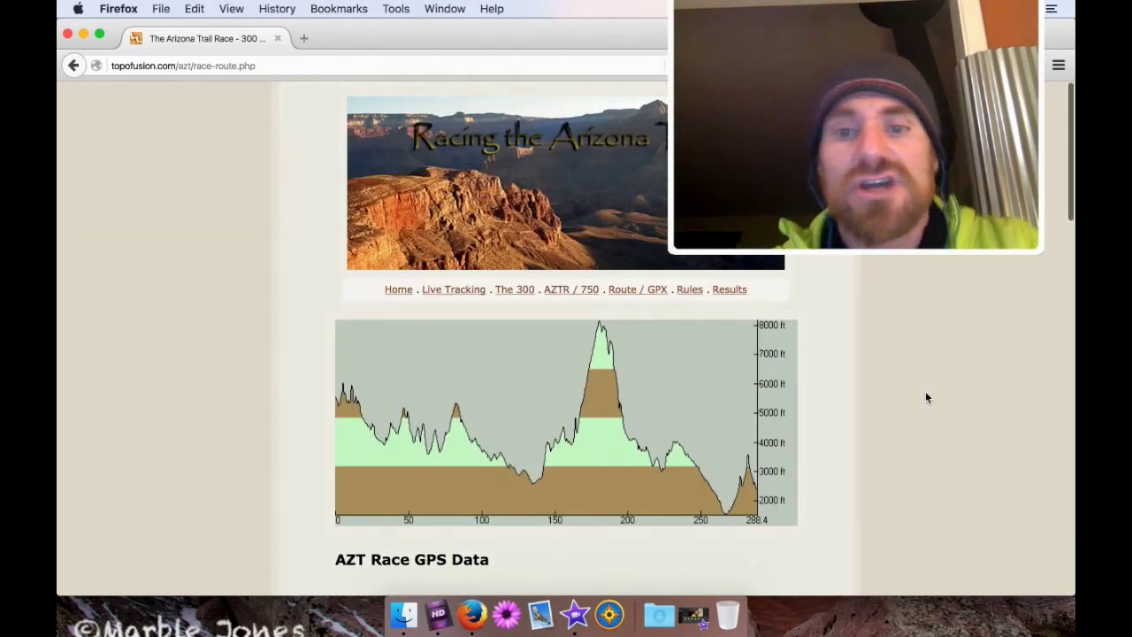
{"action": "scroll", "coordinate": [954, 422], "scroll_direction": "down", "scroll_amount": 6}
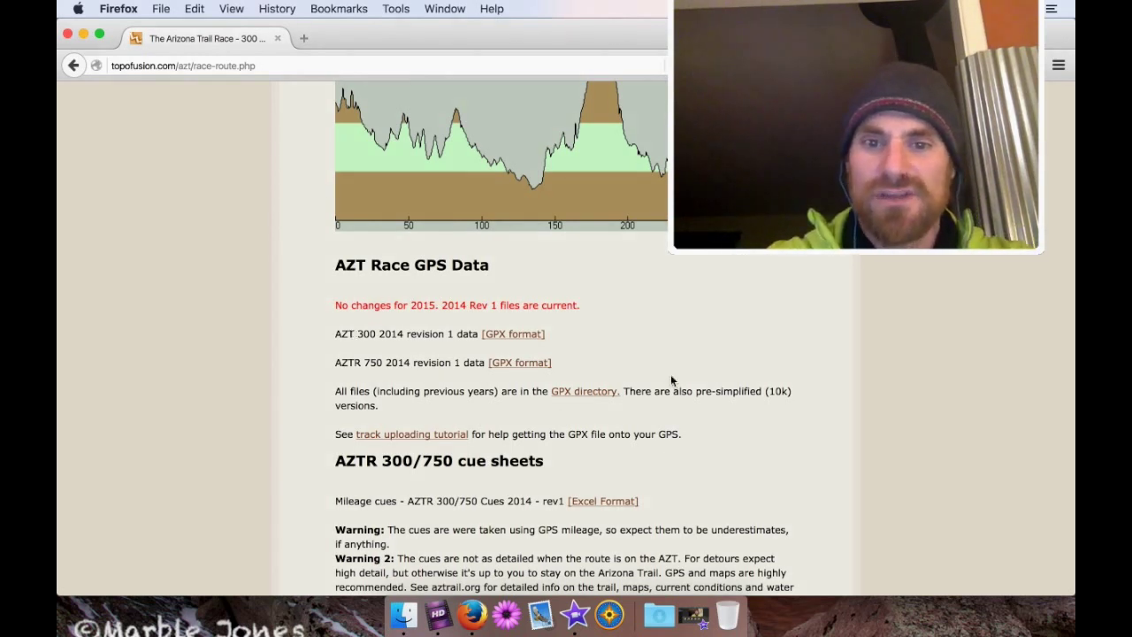
Download AZTR-2014-rev1_reduced_10k.gpx from the GPX directory, then go back to the race-route page
{"action": "left_click", "coordinate": [594, 398]}
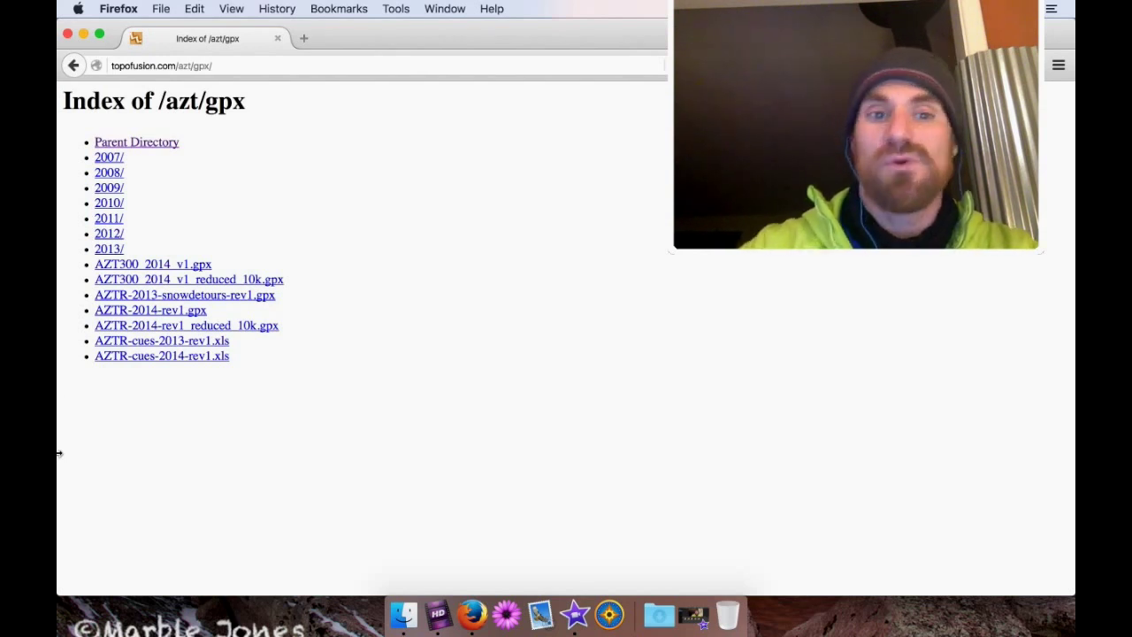
{"action": "left_click", "coordinate": [214, 329]}
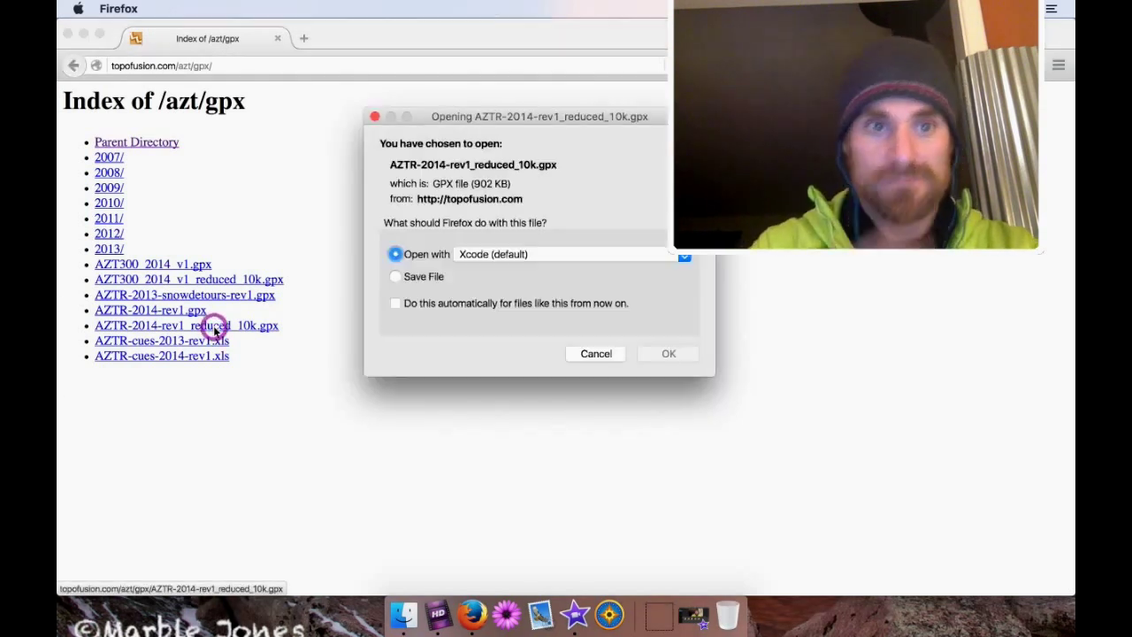
{"action": "key", "text": "Return"}
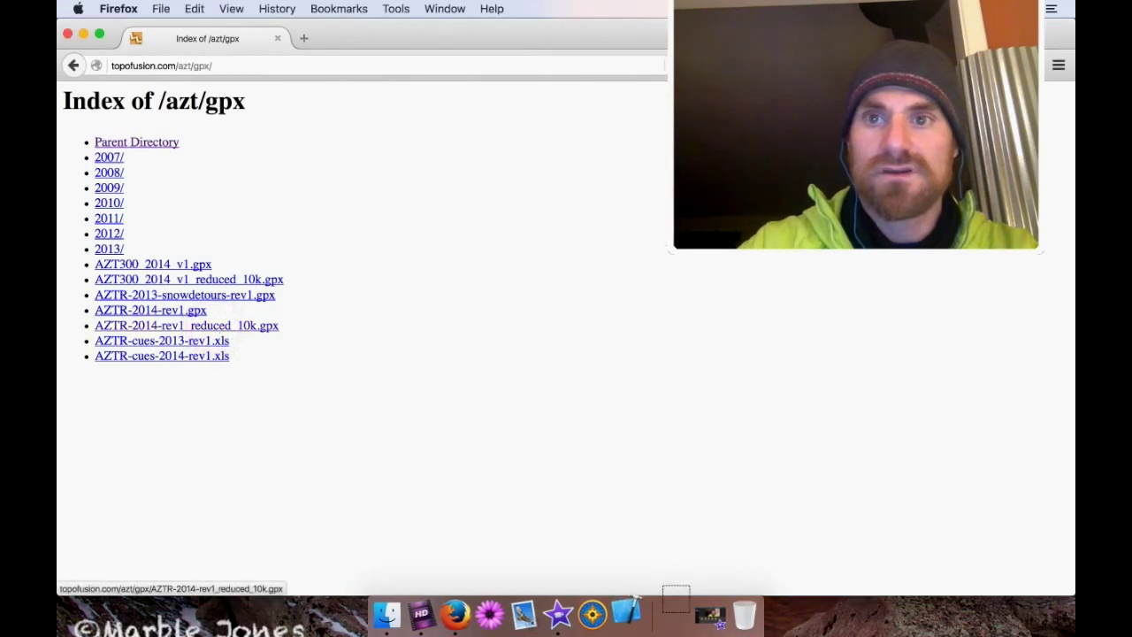
{"action": "left_click", "coordinate": [386, 441]}
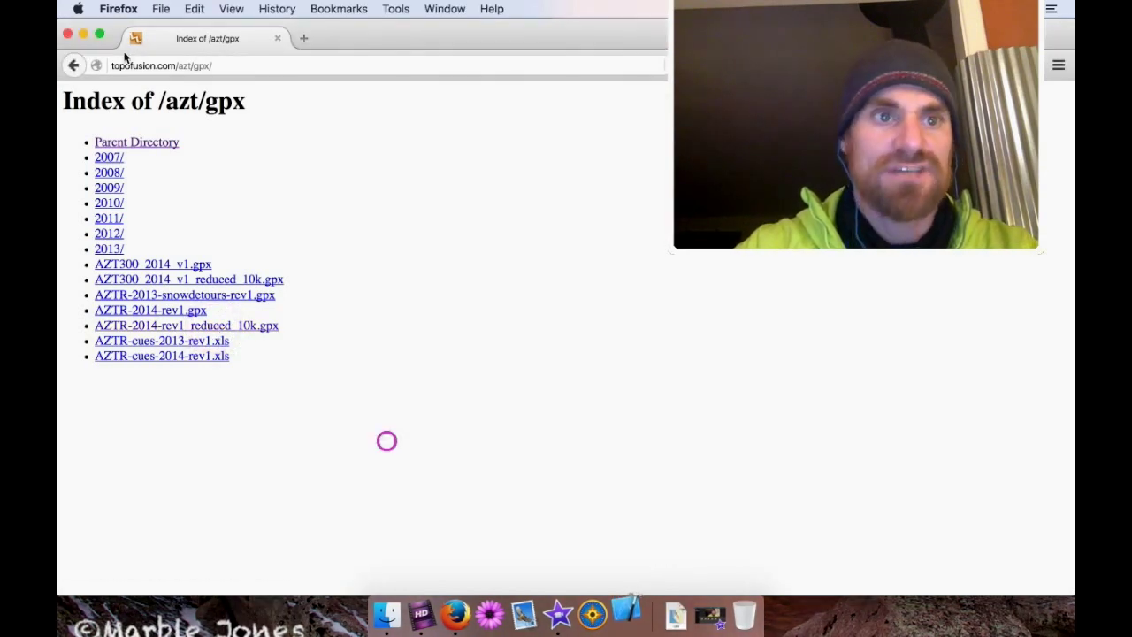
{"action": "left_click", "coordinate": [73, 65]}
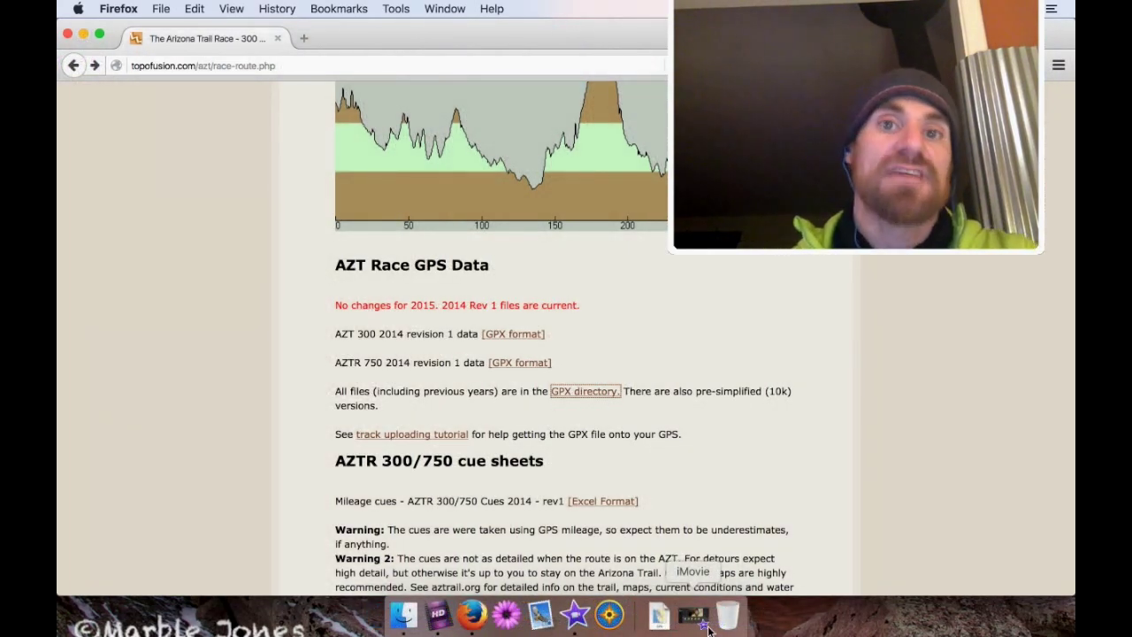
Launch BaseCamp, select My Collection in the sidebar, and open the File menu
{"action": "left_click", "coordinate": [610, 614]}
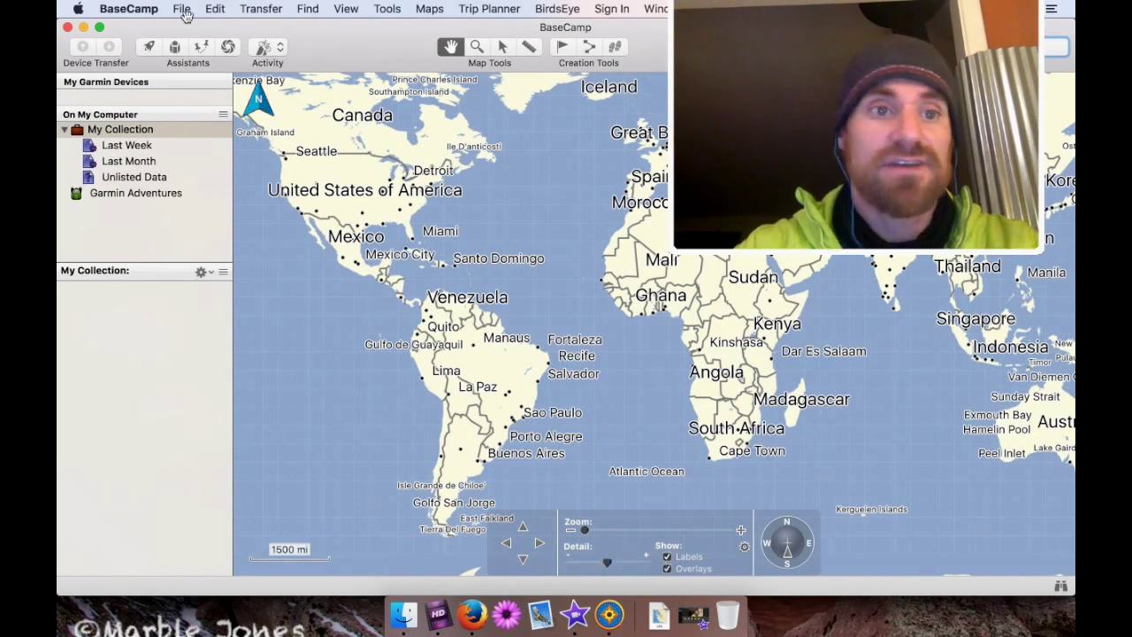
{"action": "left_click", "coordinate": [107, 117]}
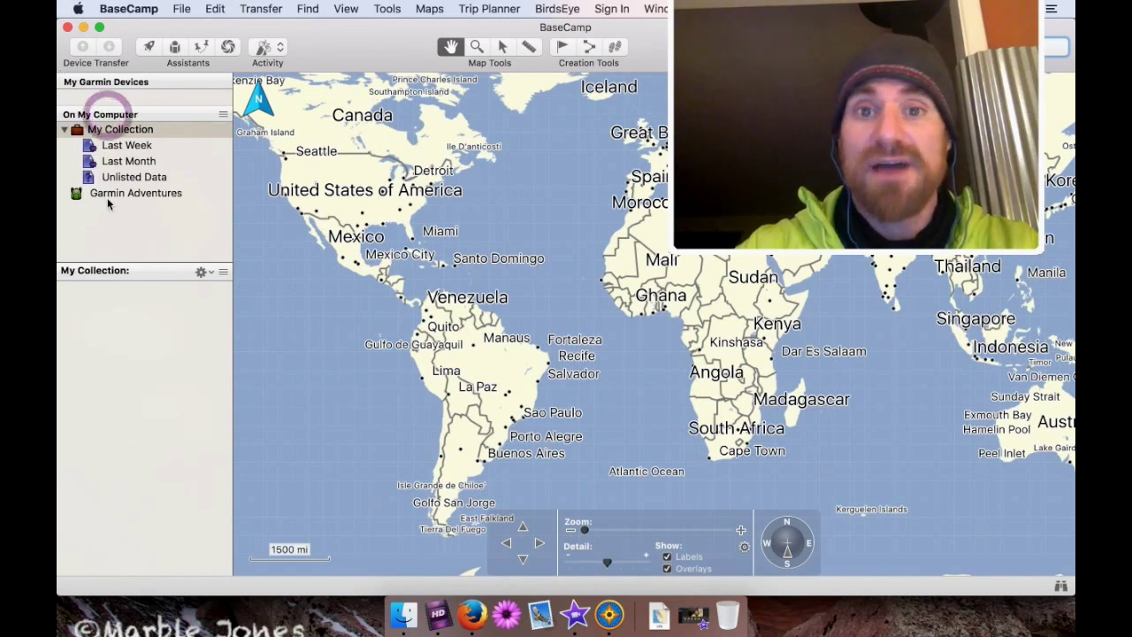
{"action": "left_click", "coordinate": [117, 130]}
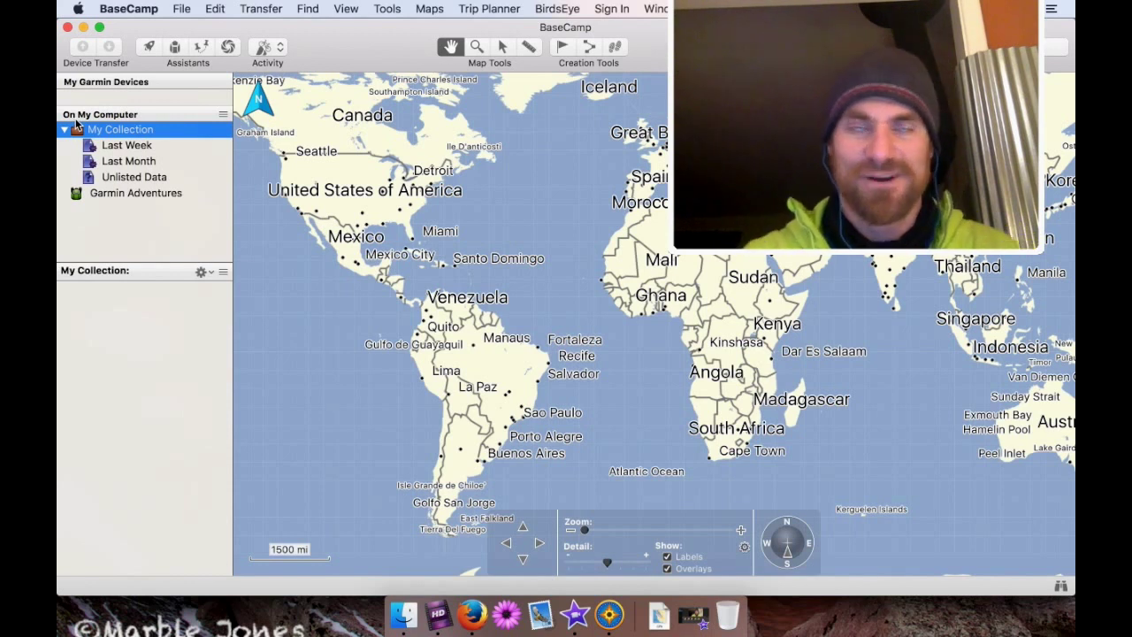
{"action": "left_click", "coordinate": [177, 8]}
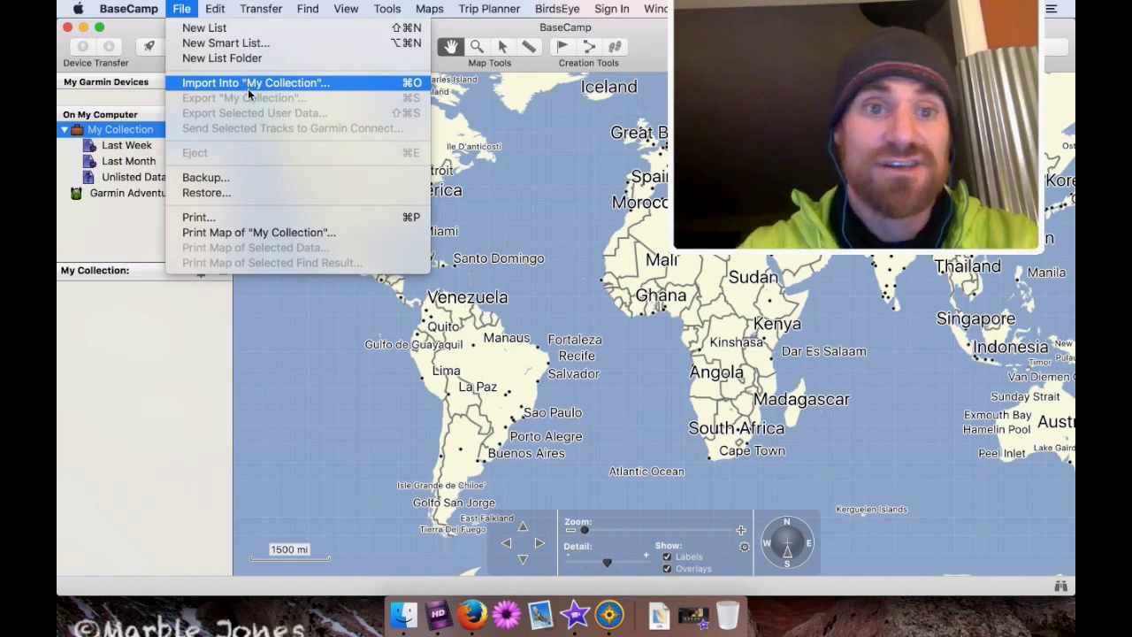
Import the reduced 10k AZTR GPX file from Downloads into My Collection
{"action": "left_click", "coordinate": [247, 88]}
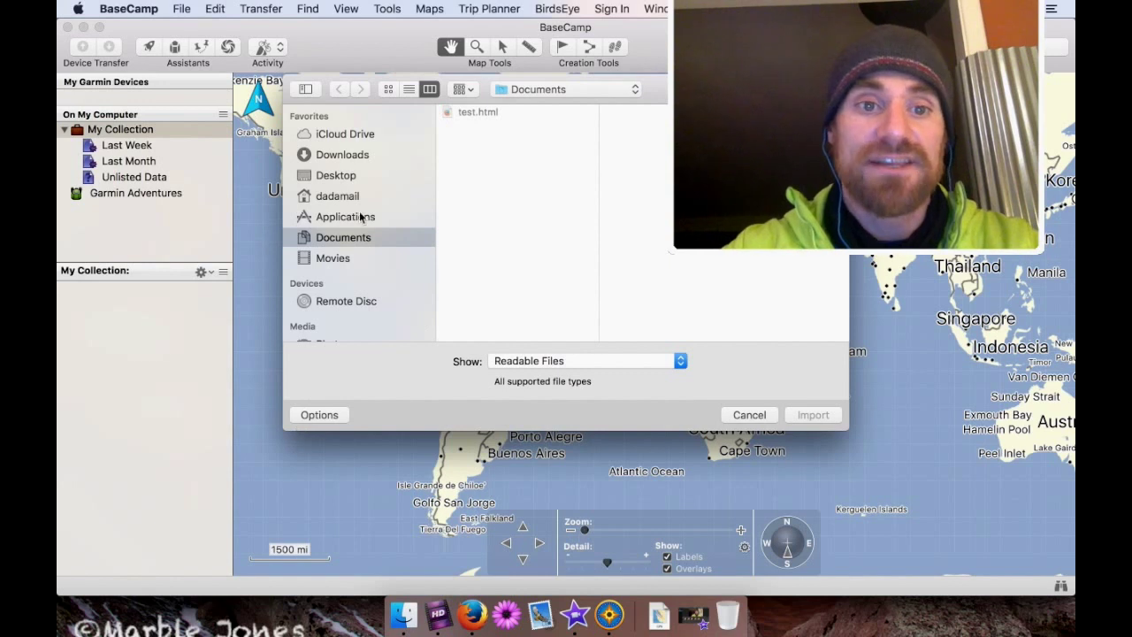
{"action": "left_click", "coordinate": [334, 158]}
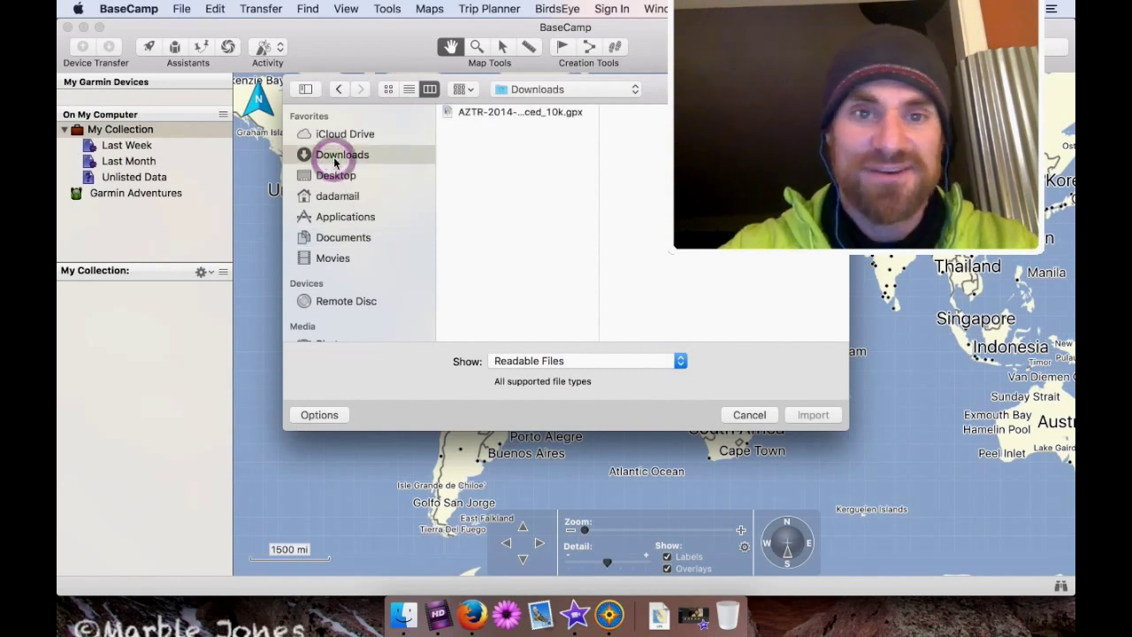
{"action": "left_click", "coordinate": [487, 117]}
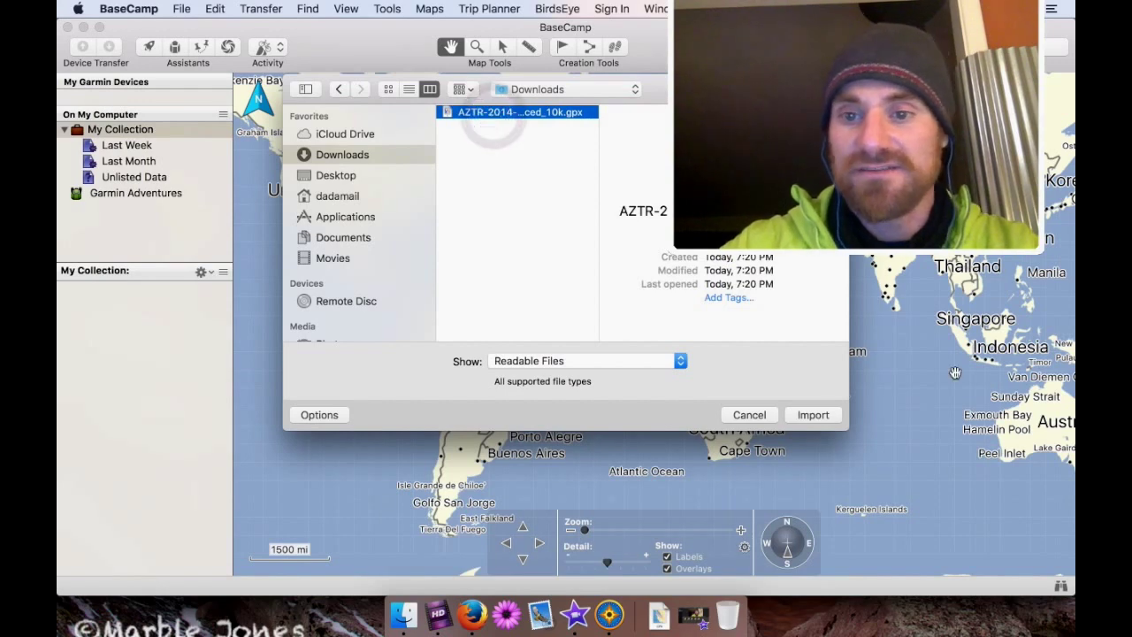
{"action": "left_click", "coordinate": [815, 414]}
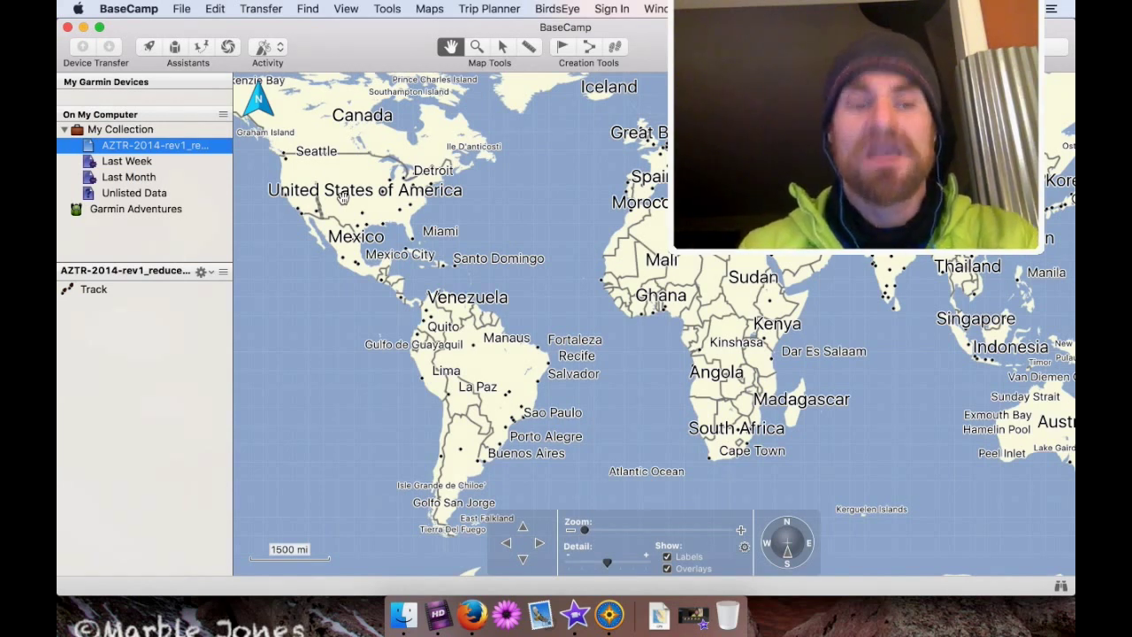
{"action": "left_click", "coordinate": [107, 131]}
Rename the track in the imported AZTR-2014-rev1_reduced list to 'AZTR REDUCED TRACK'
{"action": "left_click", "coordinate": [118, 150]}
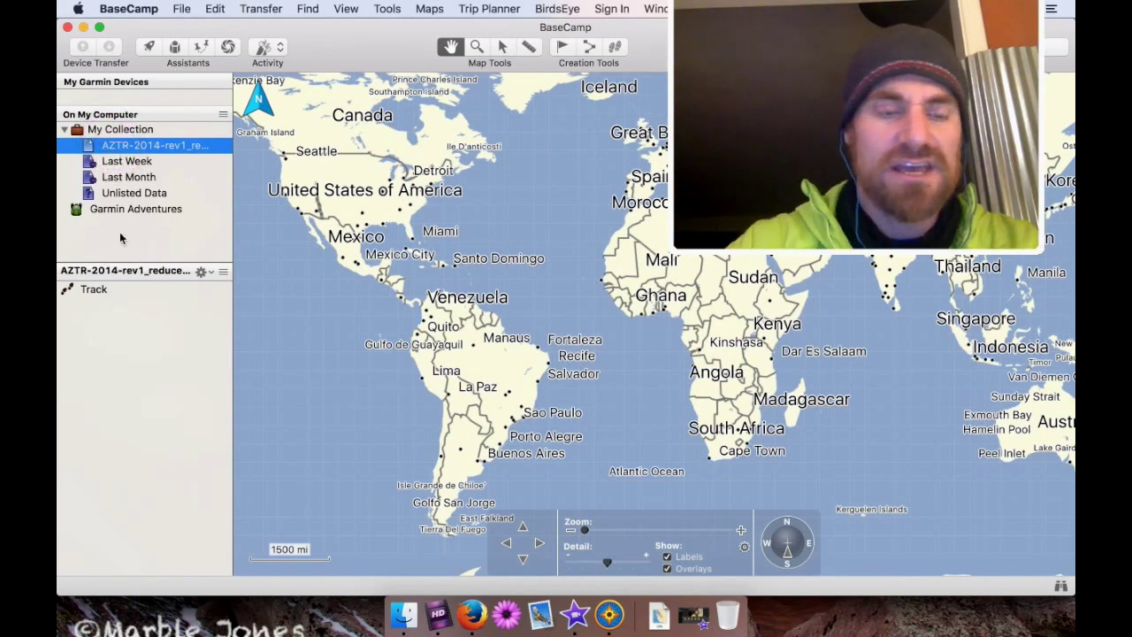
{"action": "left_click", "coordinate": [110, 292]}
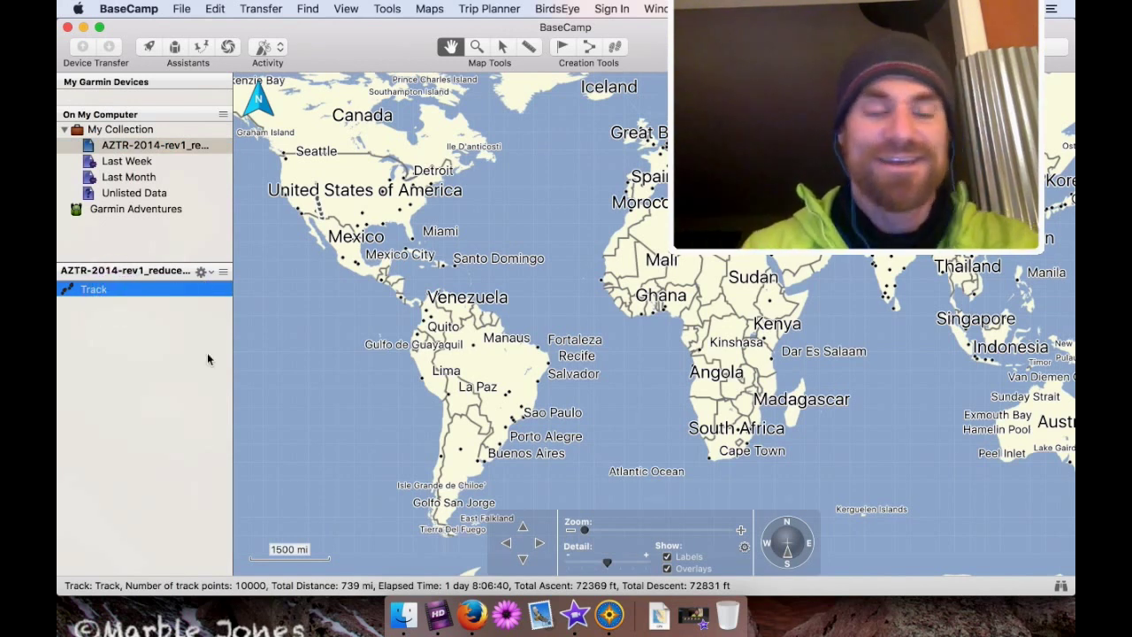
{"action": "left_click", "coordinate": [89, 292]}
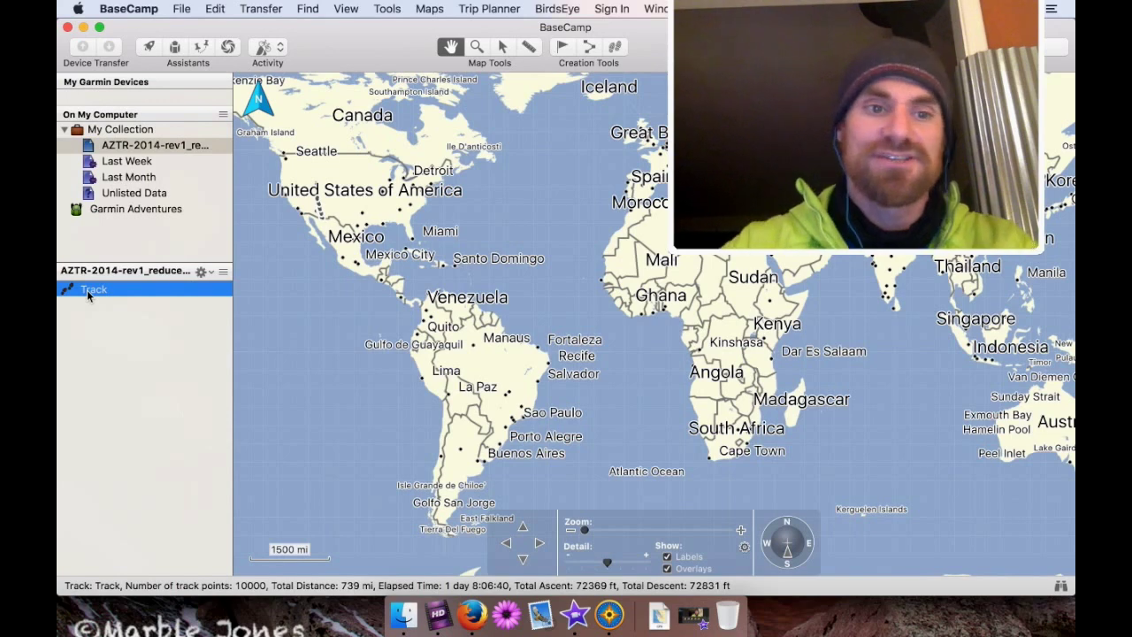
{"action": "right_click", "coordinate": [89, 293]}
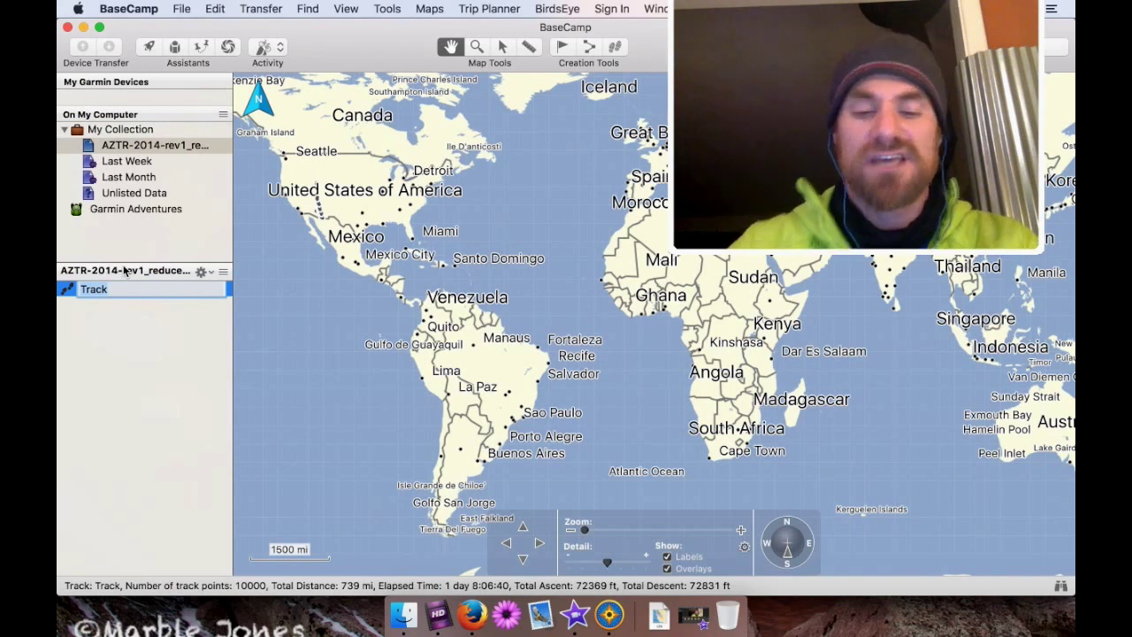
{"action": "type", "text": "A"}
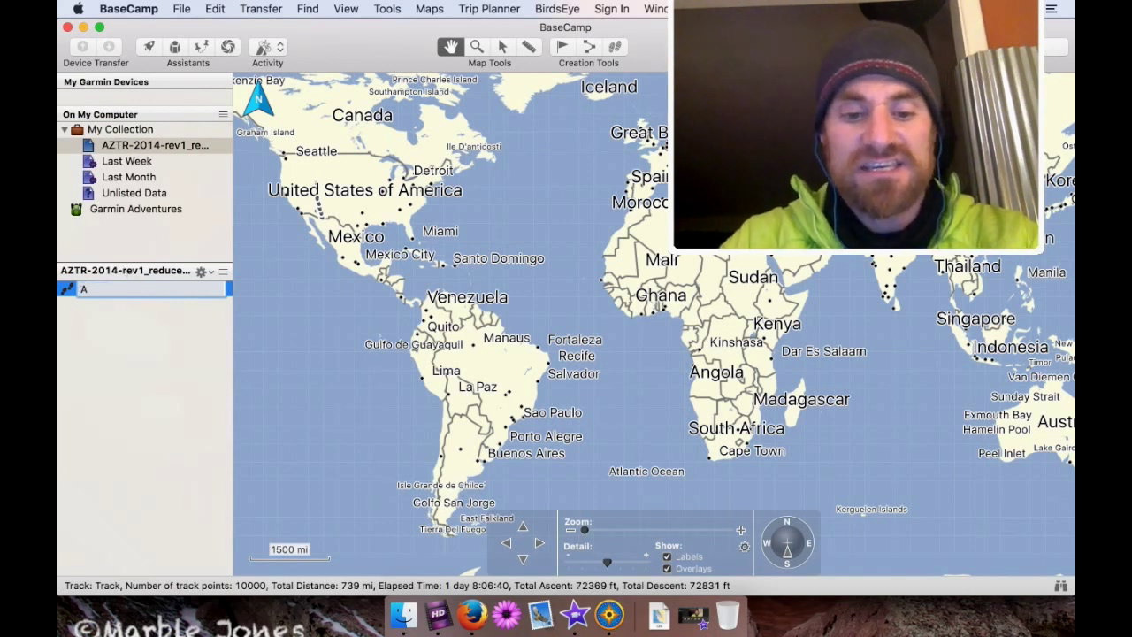
{"action": "type", "text": "ZTR R"}
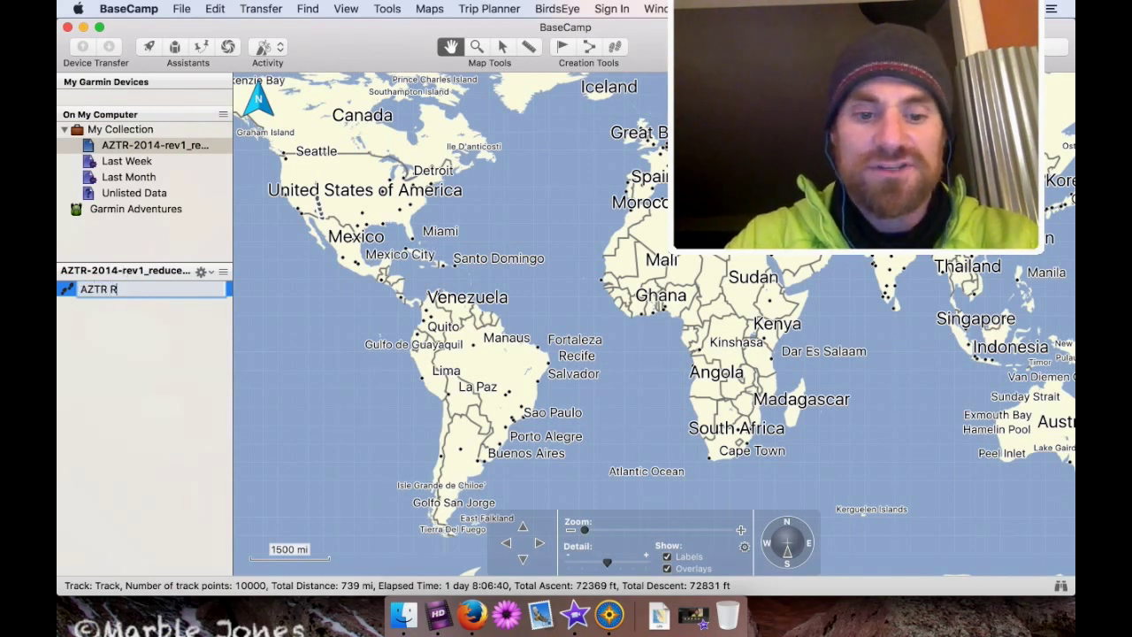
{"action": "type", "text": "EDUCED TRACK"}
{"action": "key", "text": "Return"}
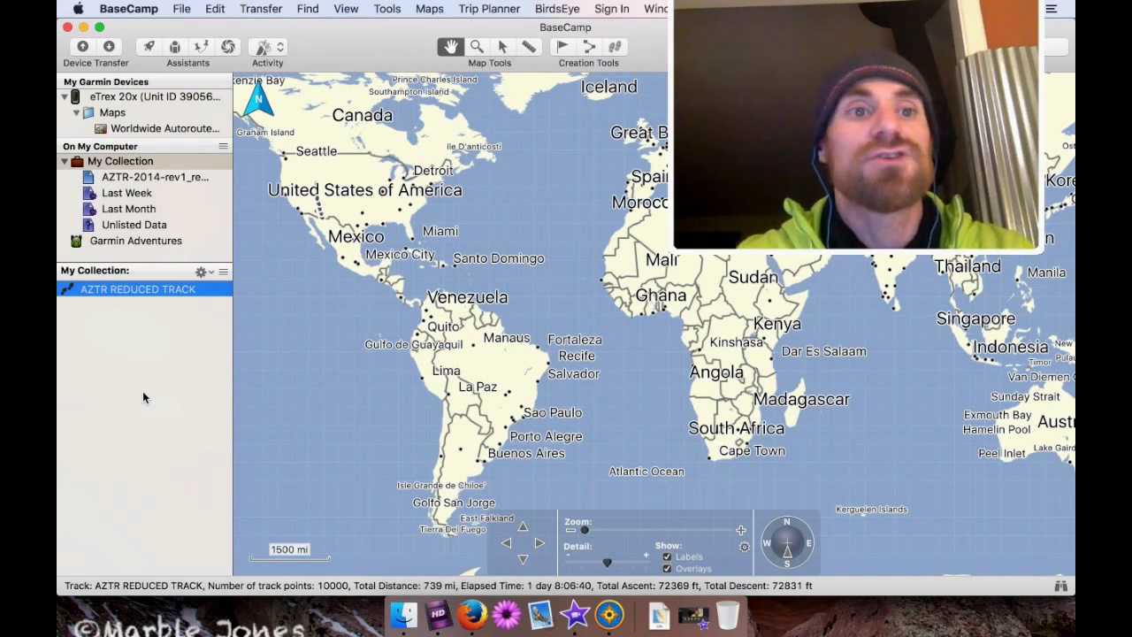
Show the eTrex 20x's stored contents, a single Current Track dated 07 DEC
{"action": "left_click", "coordinate": [119, 97]}
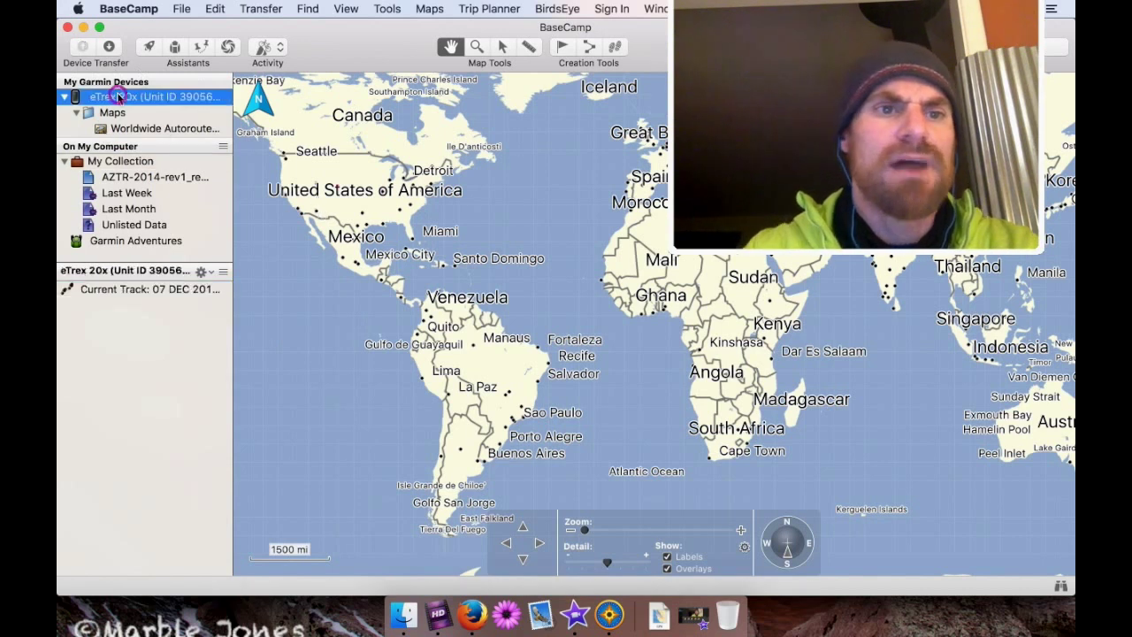
Select AZTR REDUCED TRACK in My Collection and choose Send to Device from its context menu
{"action": "left_click", "coordinate": [114, 162]}
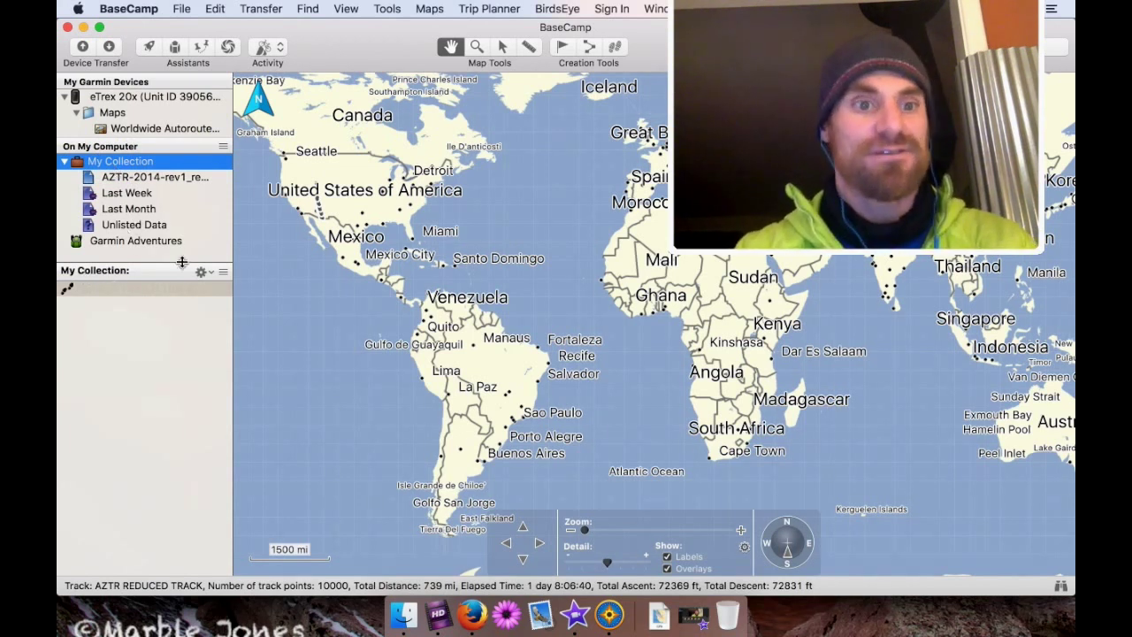
{"action": "left_click", "coordinate": [152, 380]}
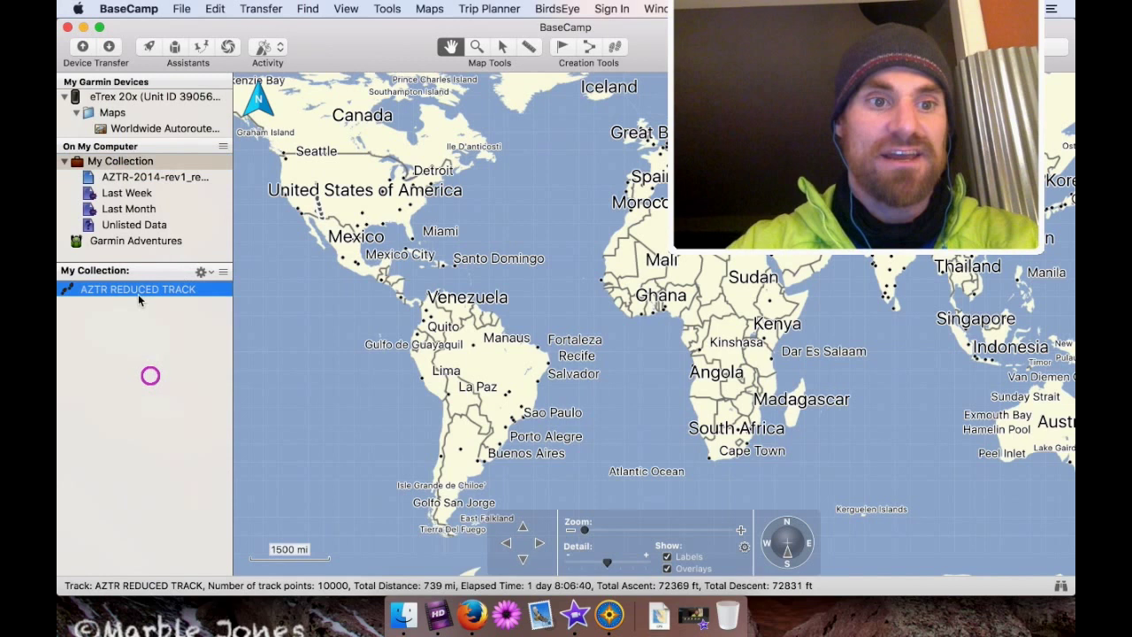
{"action": "right_click", "coordinate": [94, 289]}
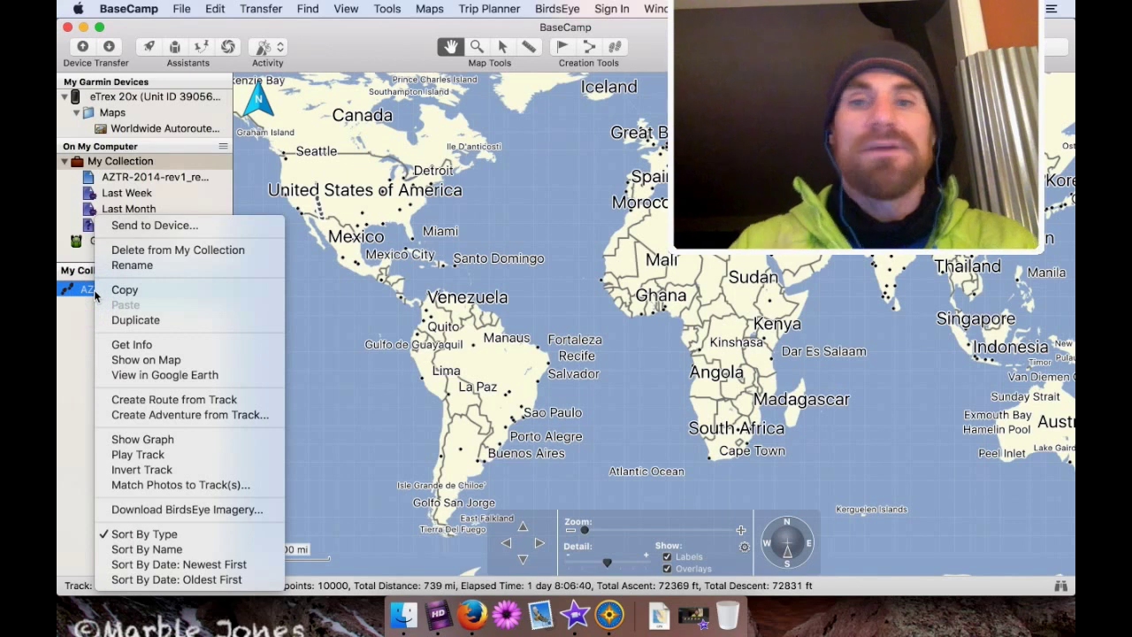
{"action": "left_click", "coordinate": [159, 228]}
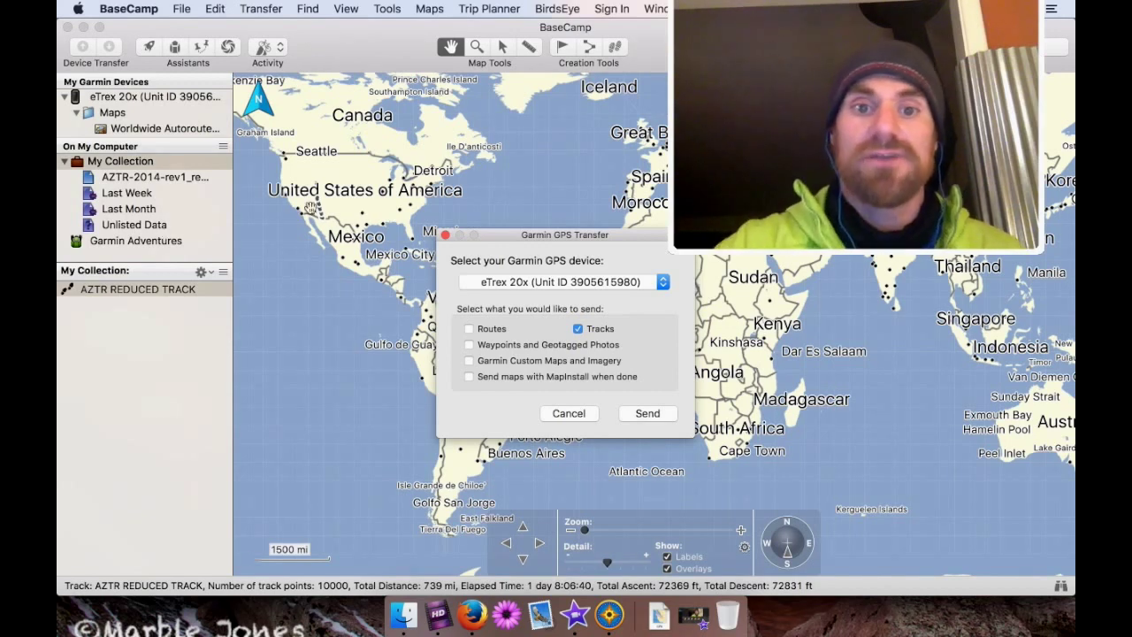
Send AZTR REDUCED TRACK to the eTrex 20x with only Tracks ticked, then view the device's tracks
{"action": "left_click", "coordinate": [528, 283]}
{"action": "left_click", "coordinate": [528, 283]}
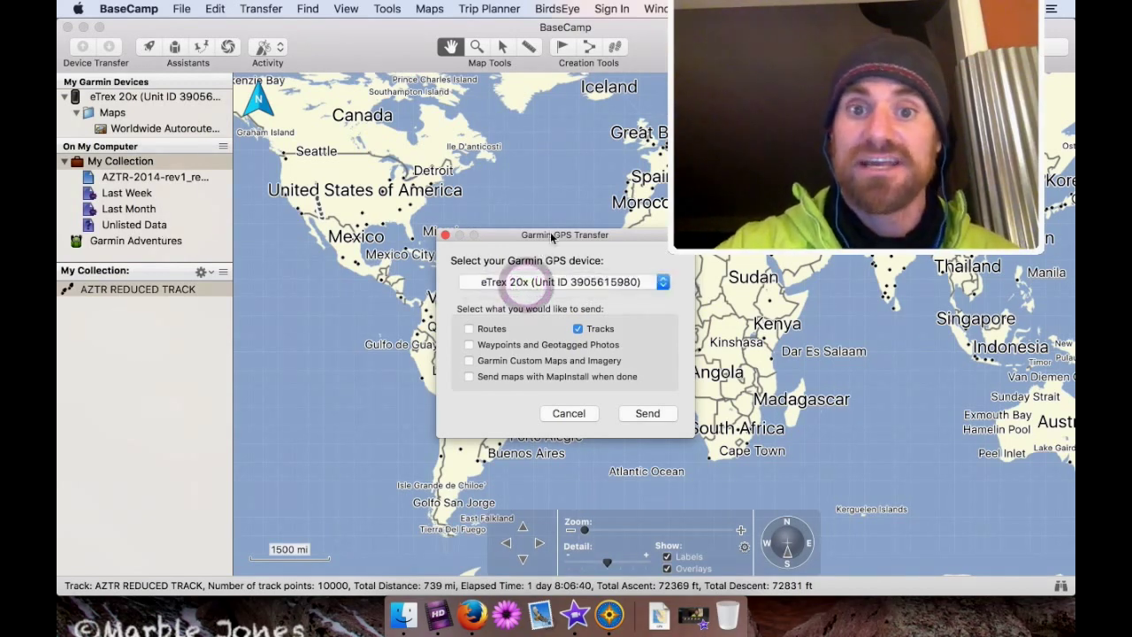
{"action": "left_click_drag", "start_coordinate": [551, 235], "coordinate": [540, 99]}
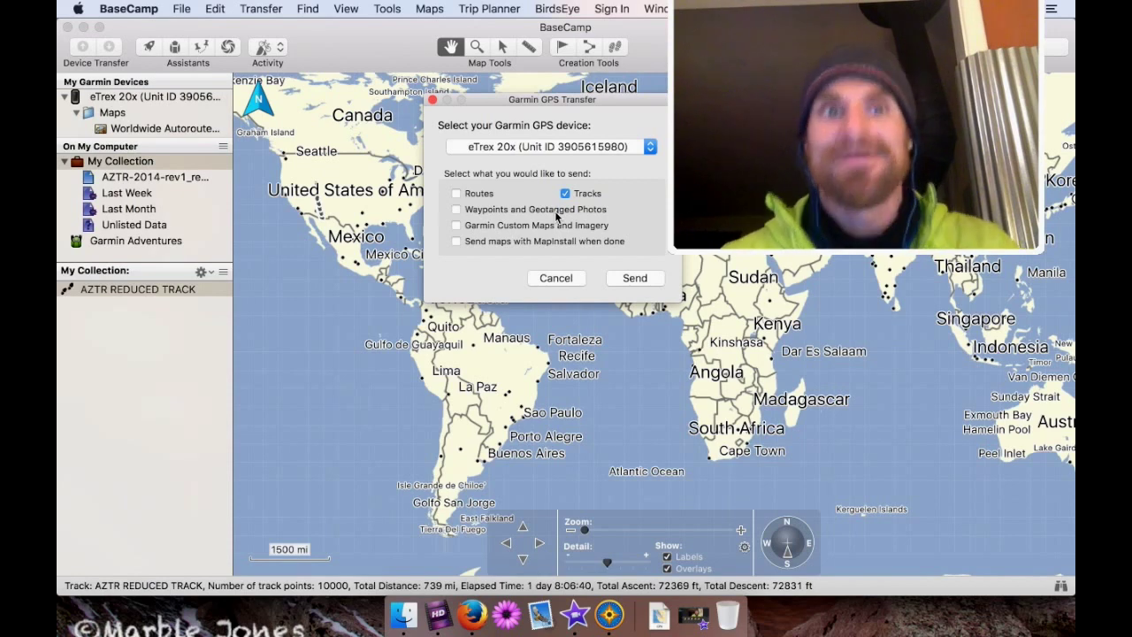
{"action": "left_click", "coordinate": [633, 279]}
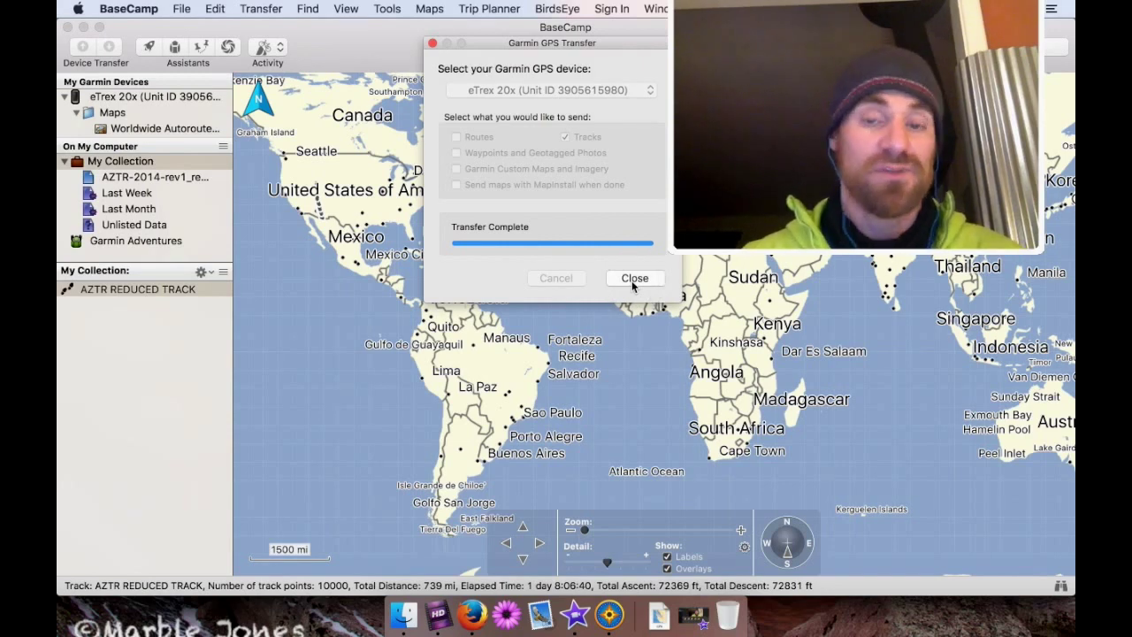
{"action": "left_click", "coordinate": [634, 278]}
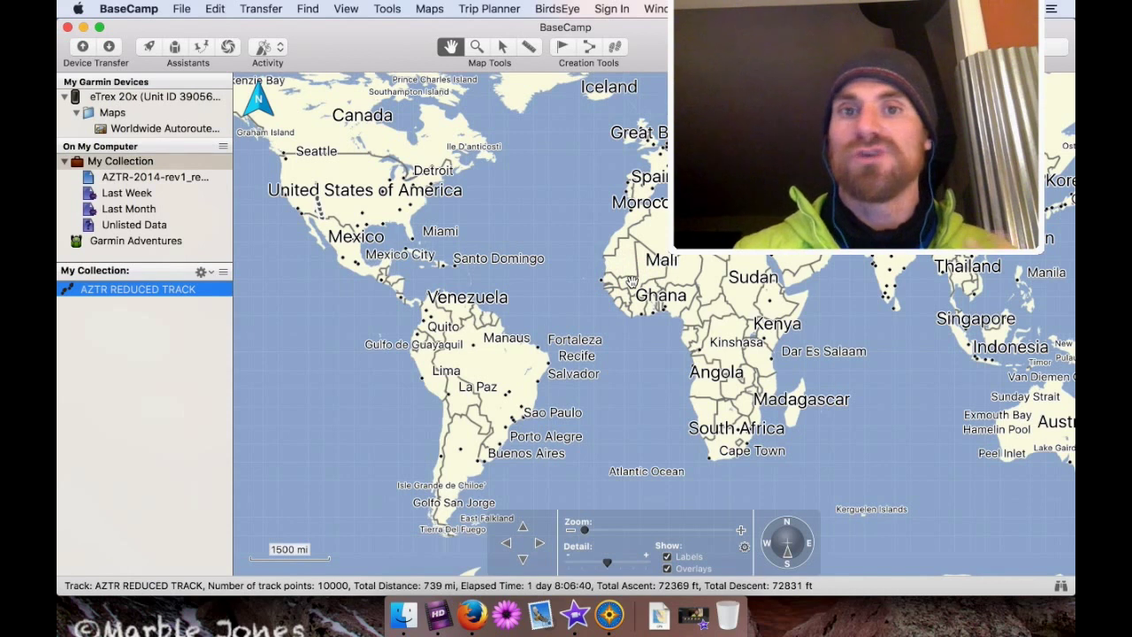
{"action": "left_click", "coordinate": [158, 101]}
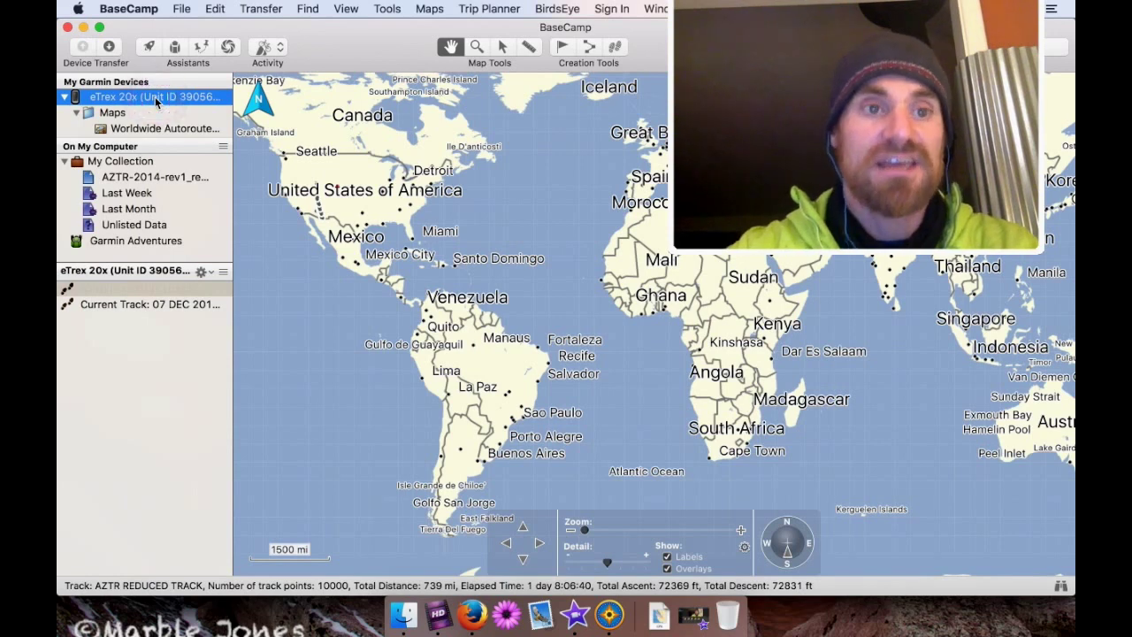
Eject the eTrex 20x from My Garmin Devices
{"action": "right_click", "coordinate": [155, 102]}
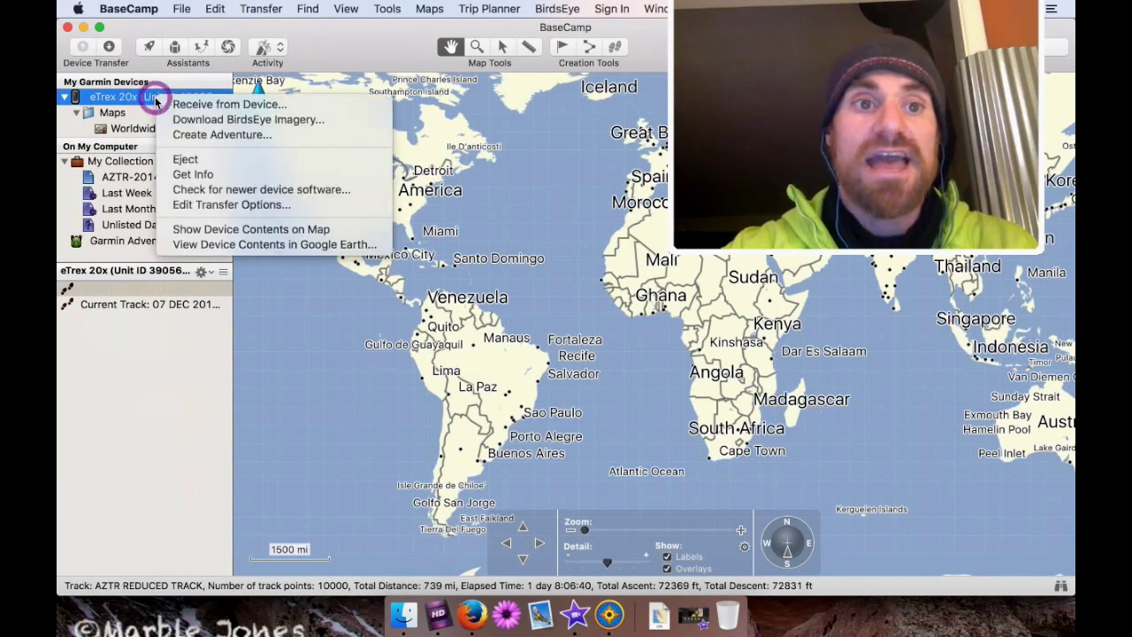
{"action": "left_click", "coordinate": [196, 160]}
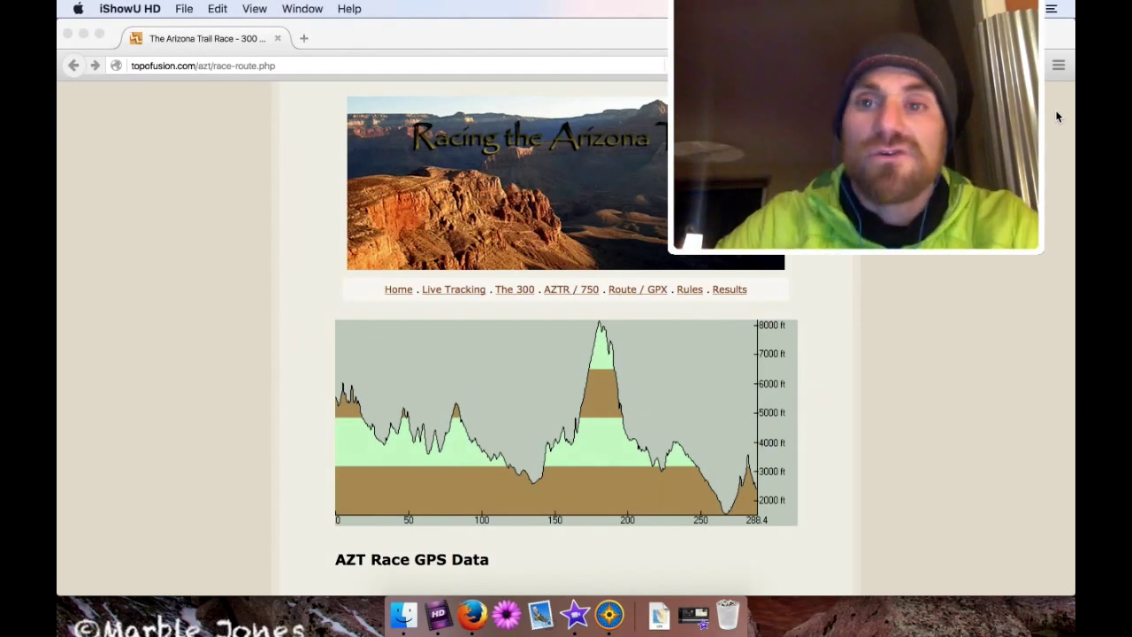
Download the full AZTR 750 GPX file, AZTR-2014-rev1.gpx, in Firefox, then return to BaseCamp
{"action": "scroll", "coordinate": [566, 354], "scroll_direction": "down", "scroll_amount": 5}
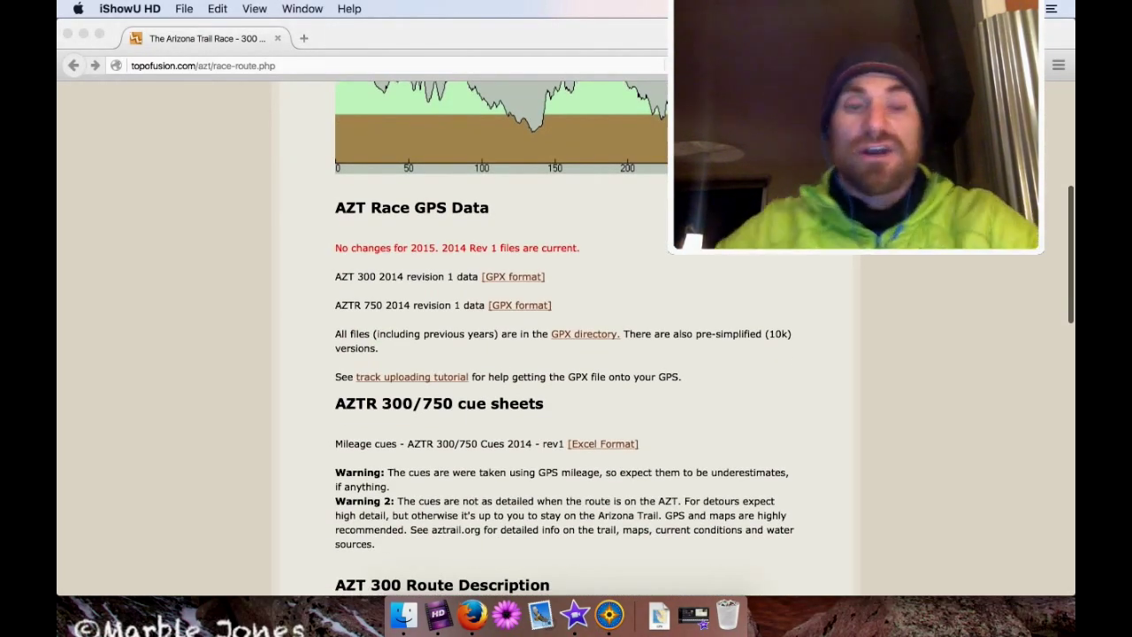
{"action": "left_click", "coordinate": [327, 306]}
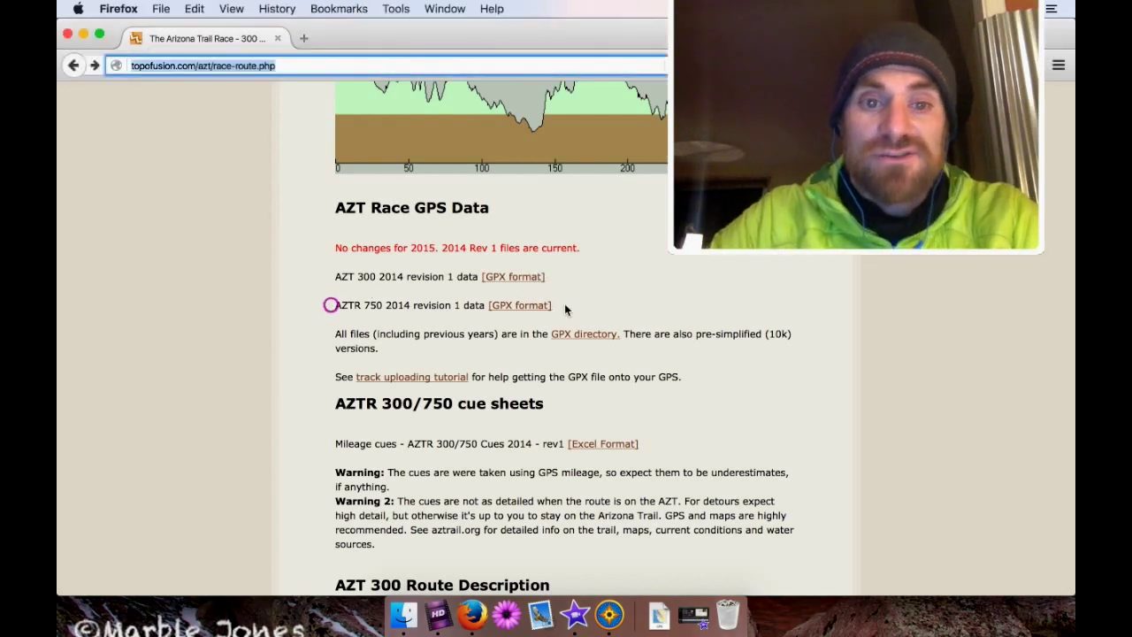
{"action": "left_click", "coordinate": [564, 306]}
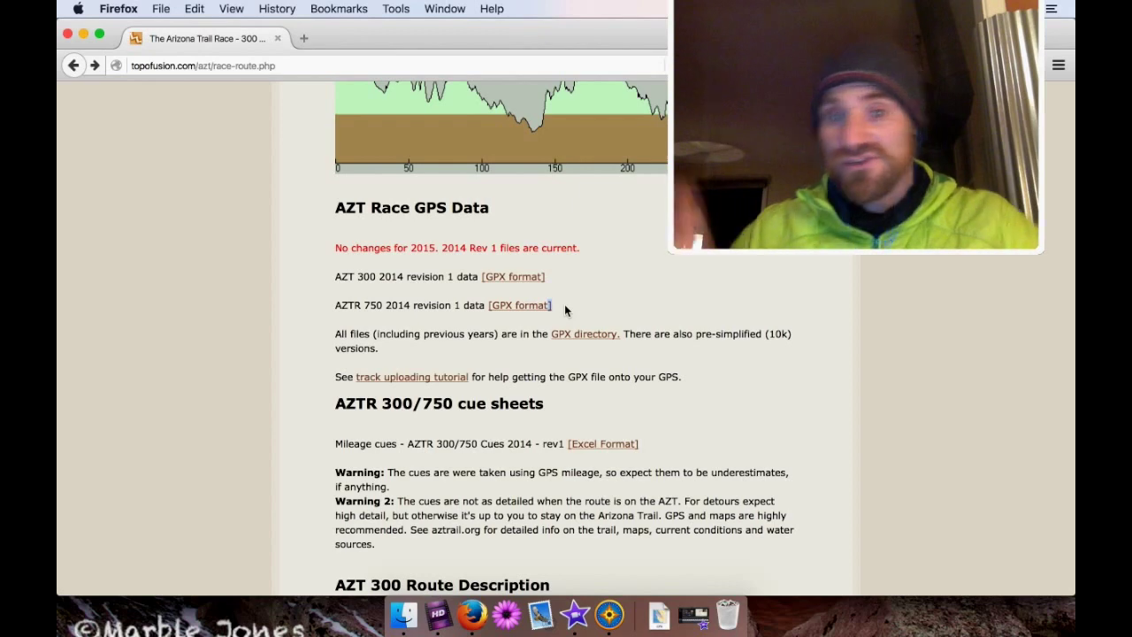
{"action": "left_click", "coordinate": [506, 306]}
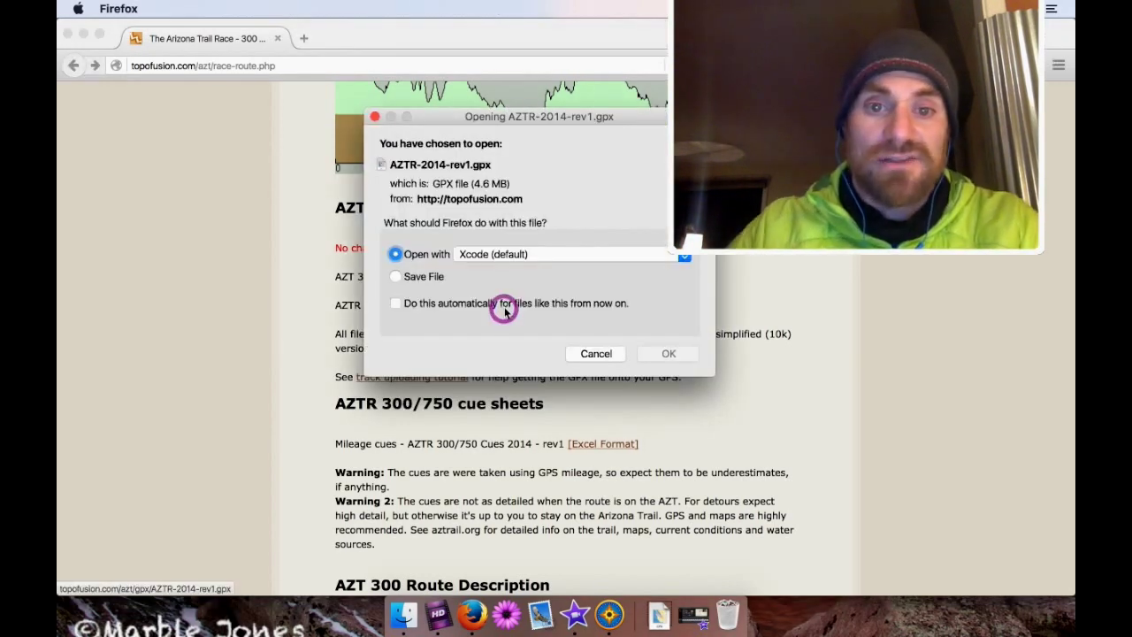
{"action": "key", "text": "Escape"}
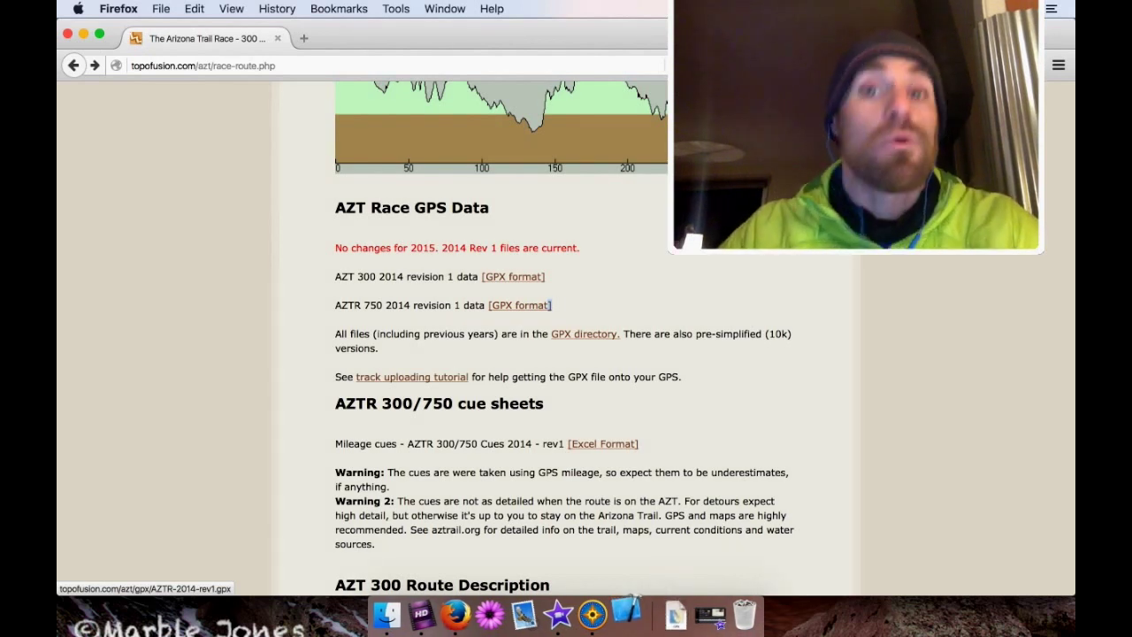
{"action": "left_click", "coordinate": [504, 306]}
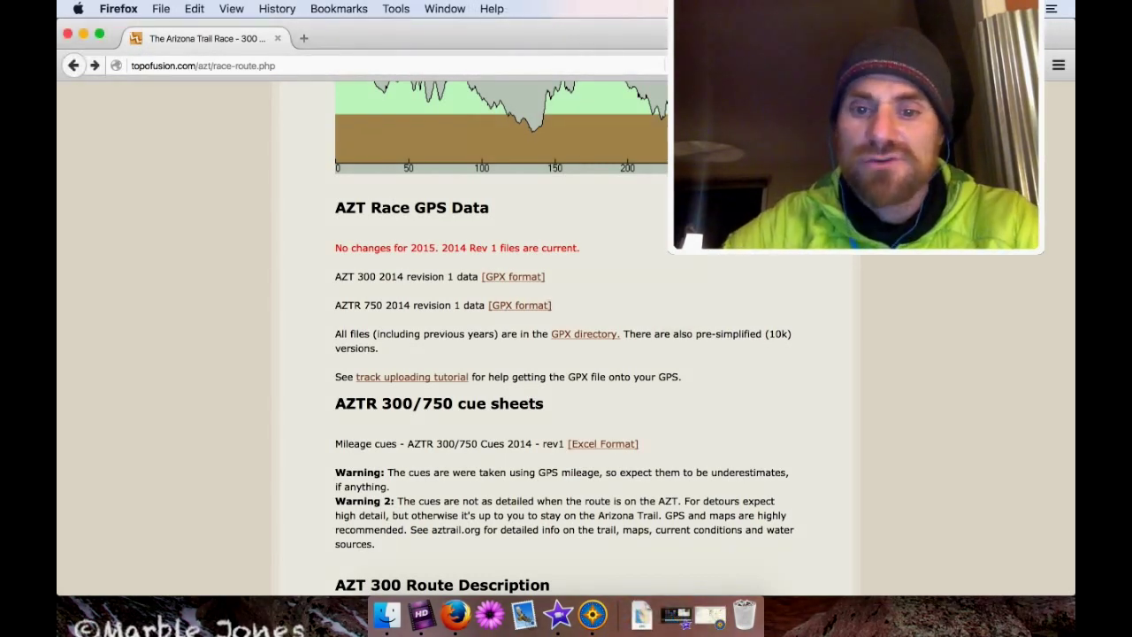
{"action": "left_click", "coordinate": [592, 613]}
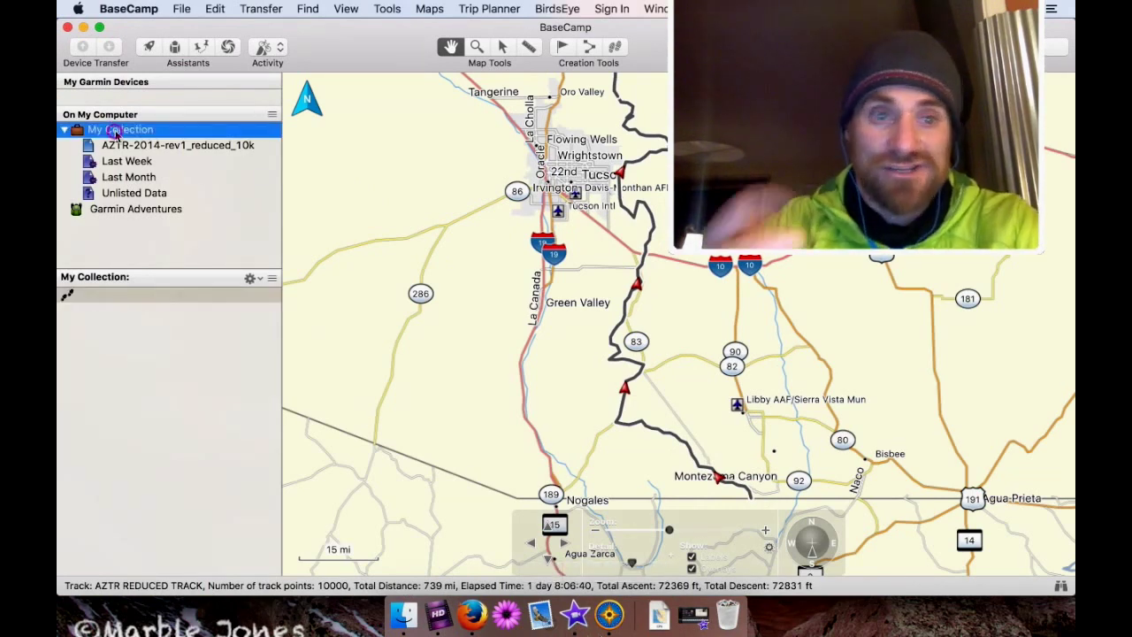
Import the full AZTR-2014-rev1.gpx file into My Collection
{"action": "left_click", "coordinate": [181, 9]}
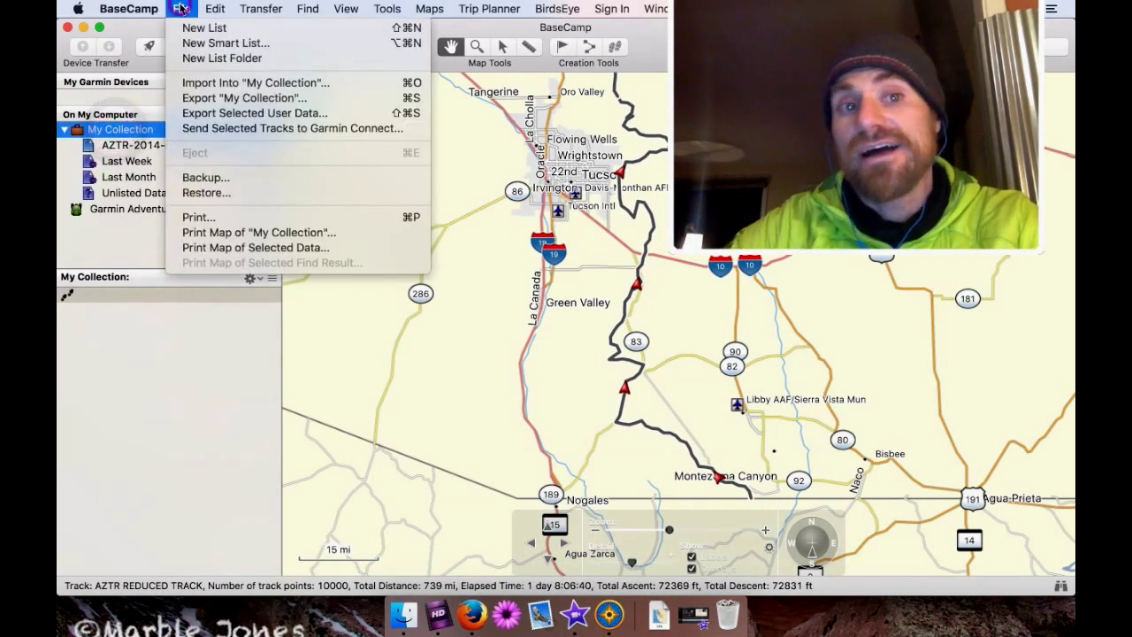
{"action": "left_click", "coordinate": [209, 82]}
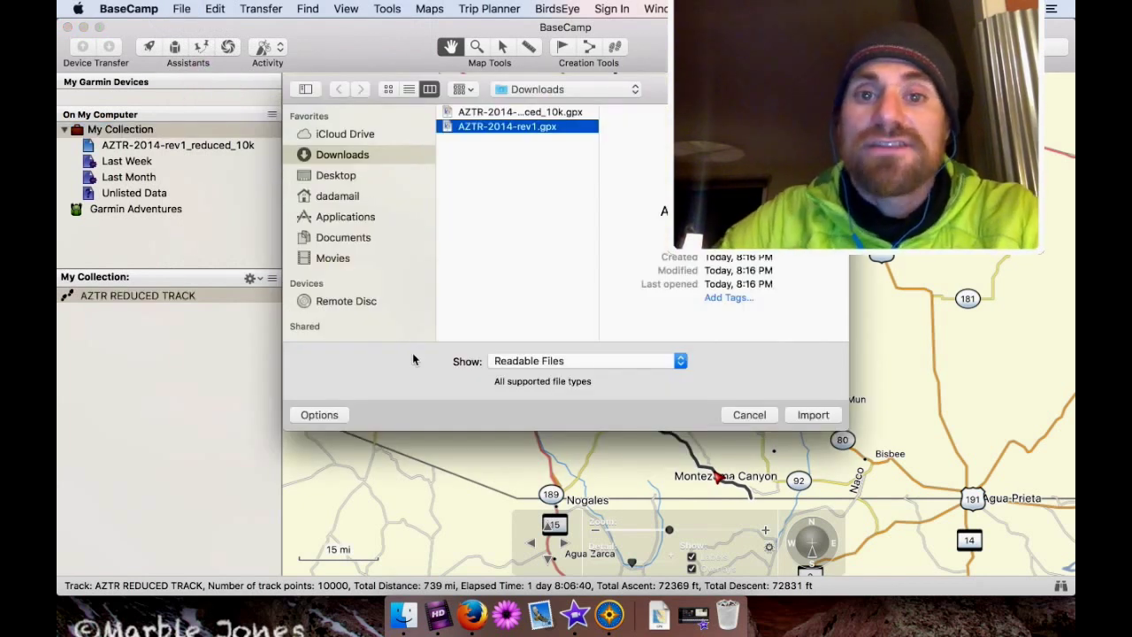
{"action": "left_click", "coordinate": [527, 112]}
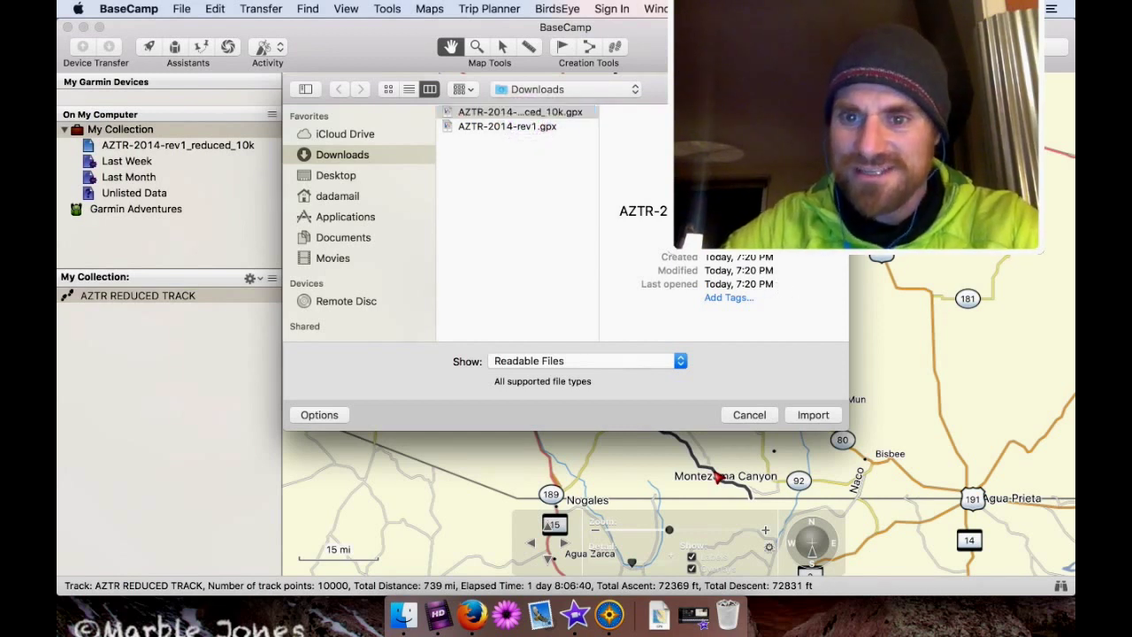
{"action": "left_click", "coordinate": [547, 128]}
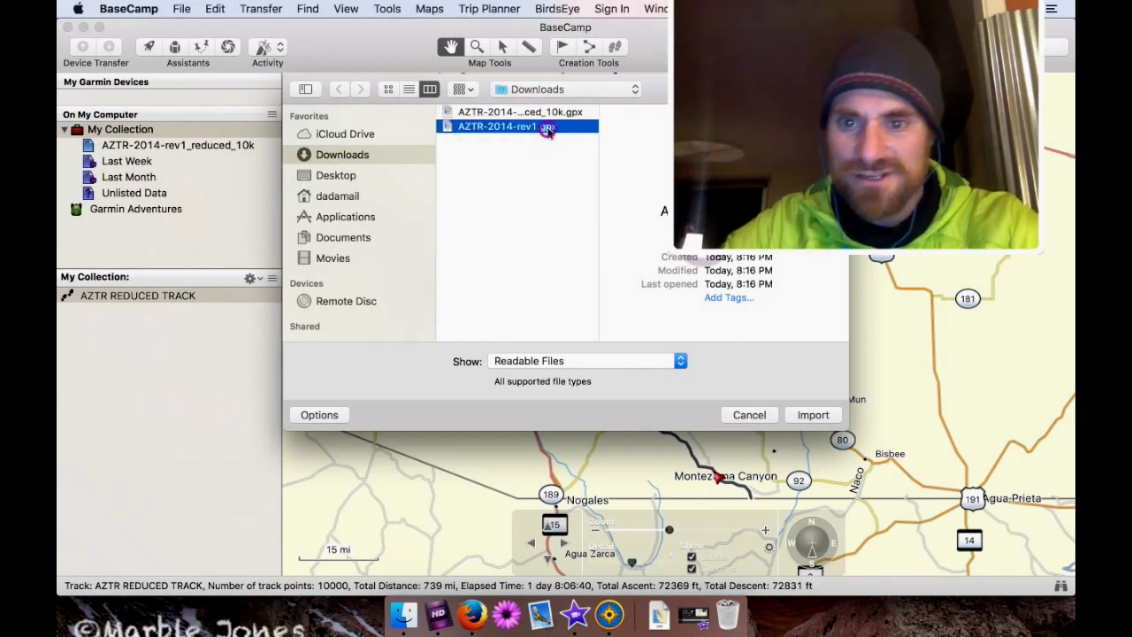
{"action": "left_click", "coordinate": [823, 415]}
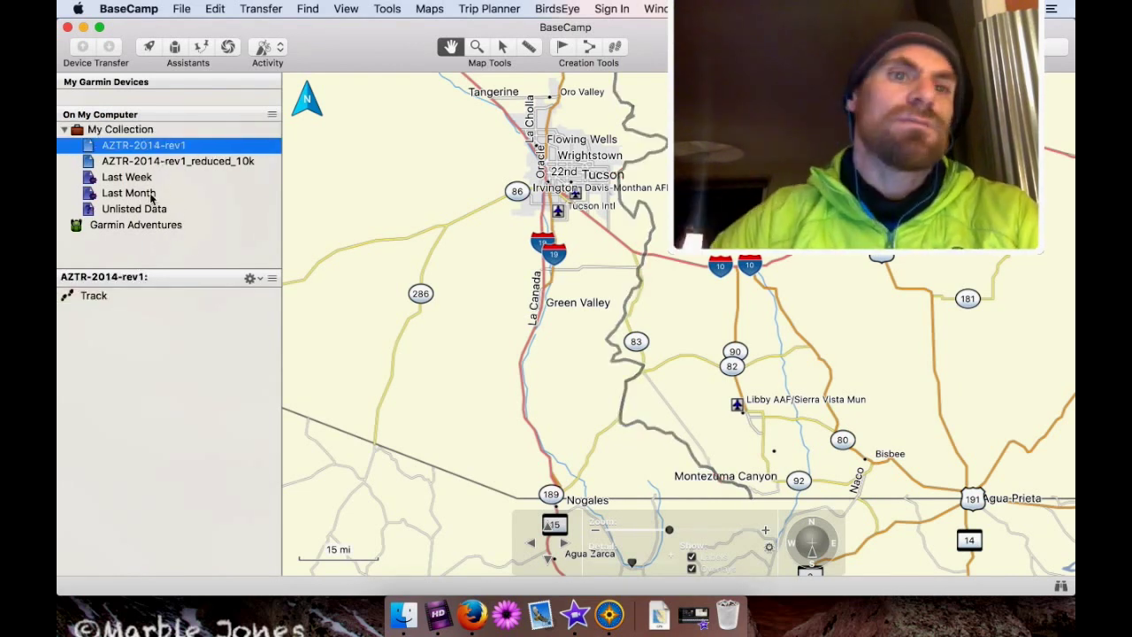
Rename the imported 49,930-point track to 'AZTR Full meal deal'
{"action": "left_click", "coordinate": [95, 297]}
{"action": "right_click", "coordinate": [95, 296]}
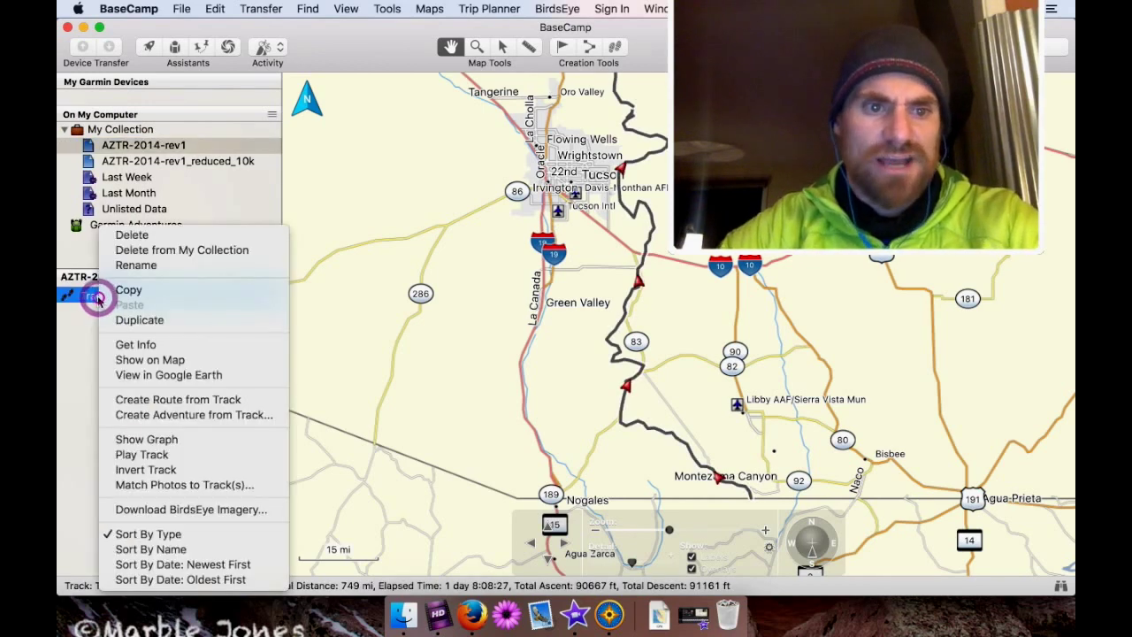
{"action": "left_click", "coordinate": [134, 265]}
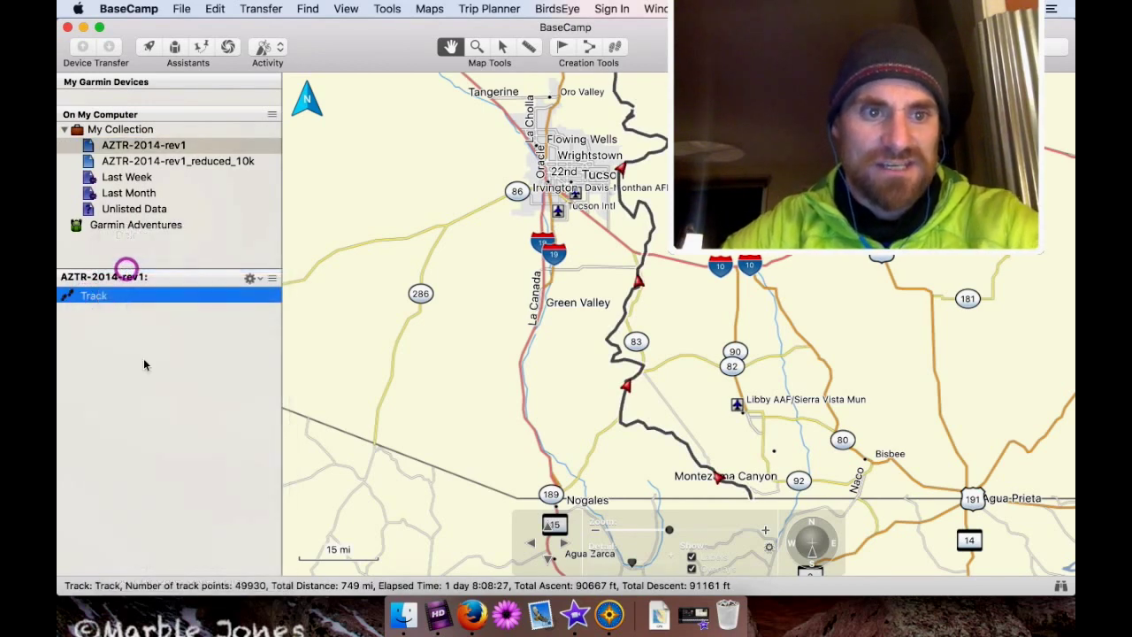
{"action": "type", "text": "Full meal deal"}
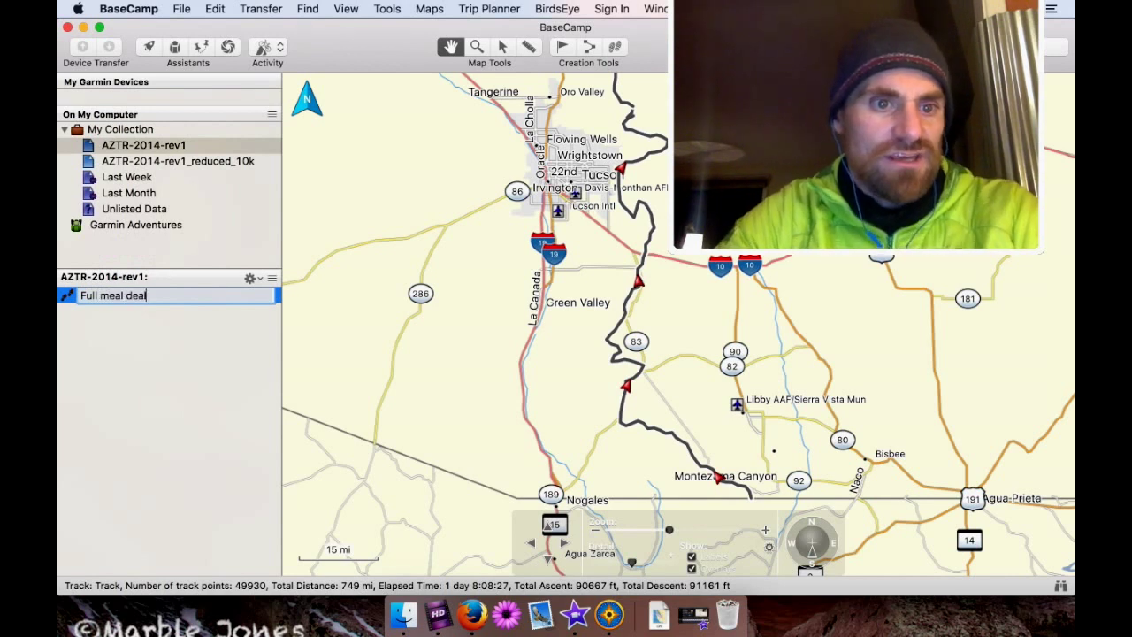
{"action": "left_click", "coordinate": [80, 296]}
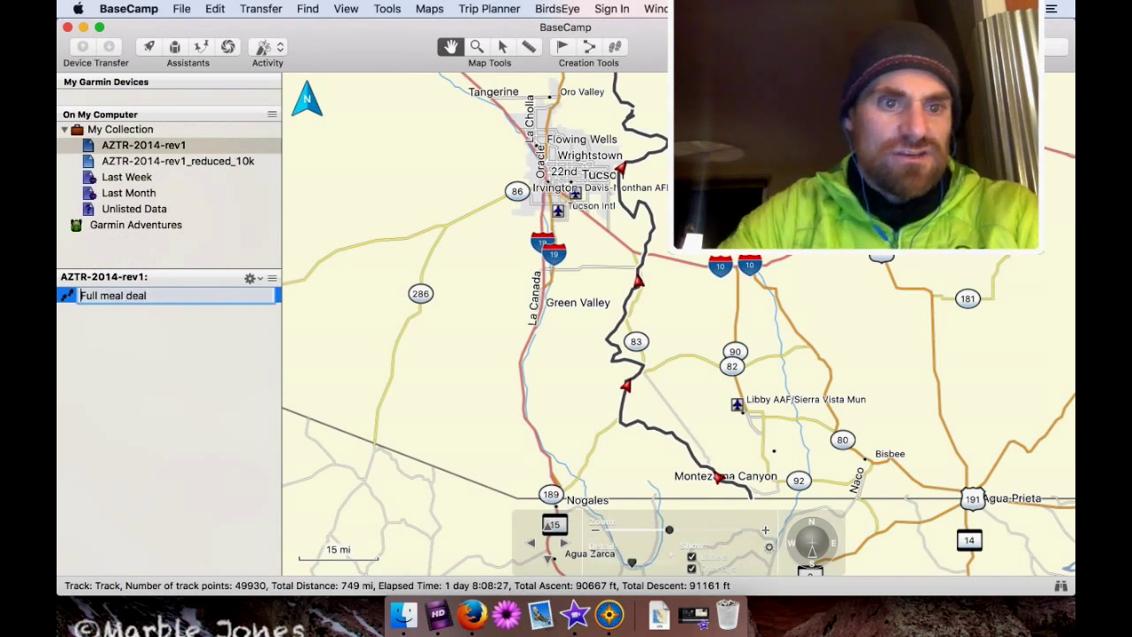
{"action": "type", "text": "AZTR"}
{"action": "key", "text": "Return"}
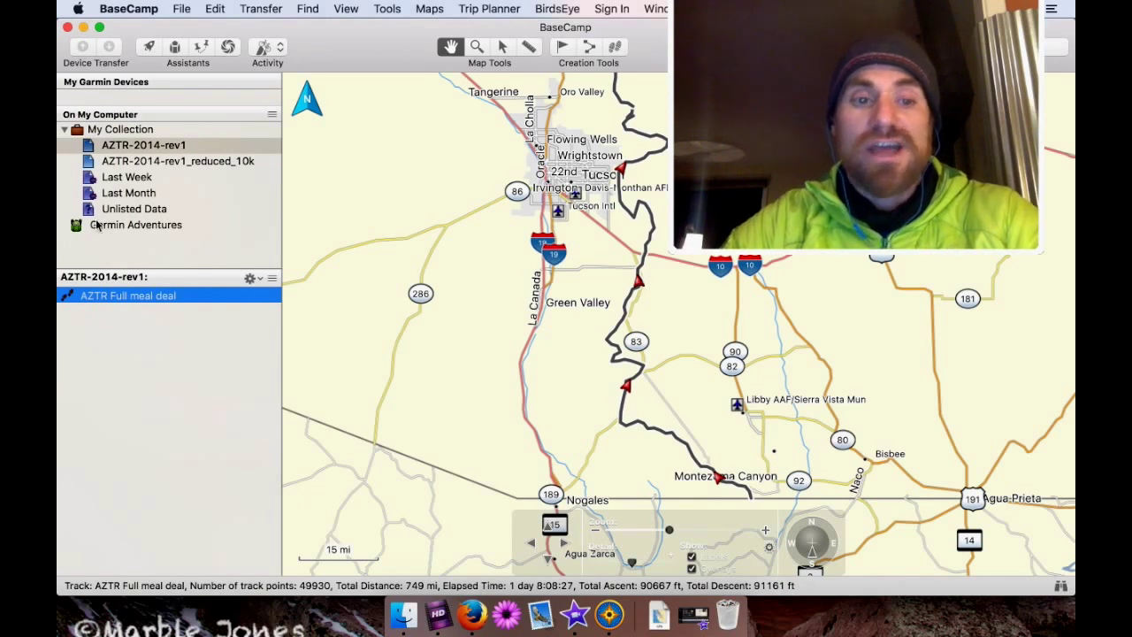
Open the AZTR Full meal deal track's properties and browse its point table down to point 2346
{"action": "double_click", "coordinate": [102, 297]}
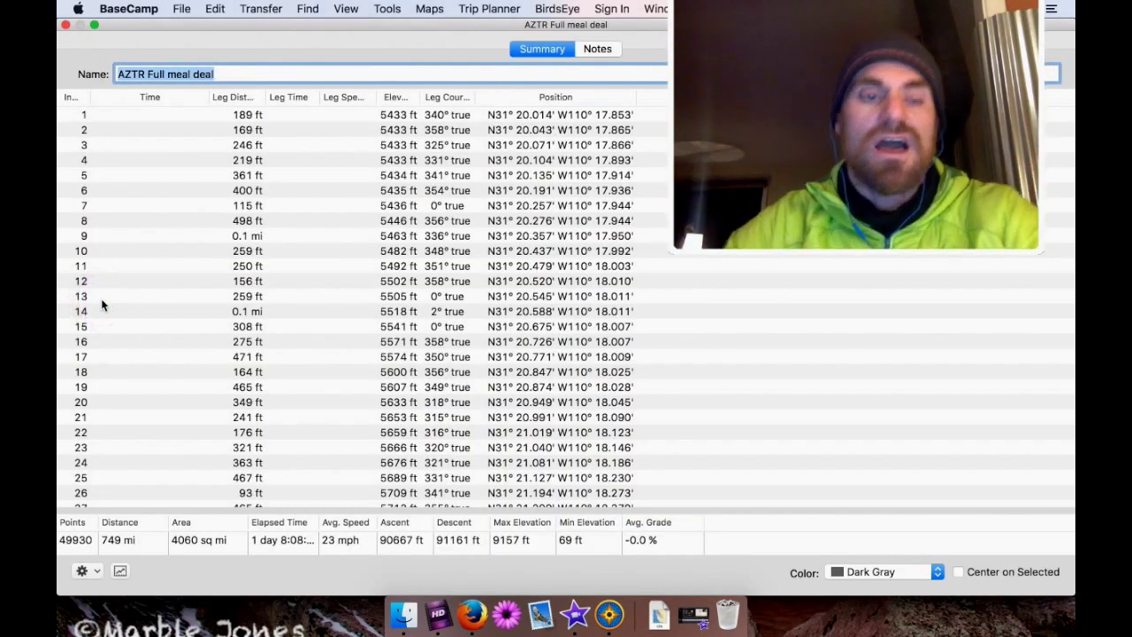
{"action": "left_click", "coordinate": [492, 113]}
{"action": "scroll", "coordinate": [505, 277], "scroll_direction": "down", "scroll_amount": 20}
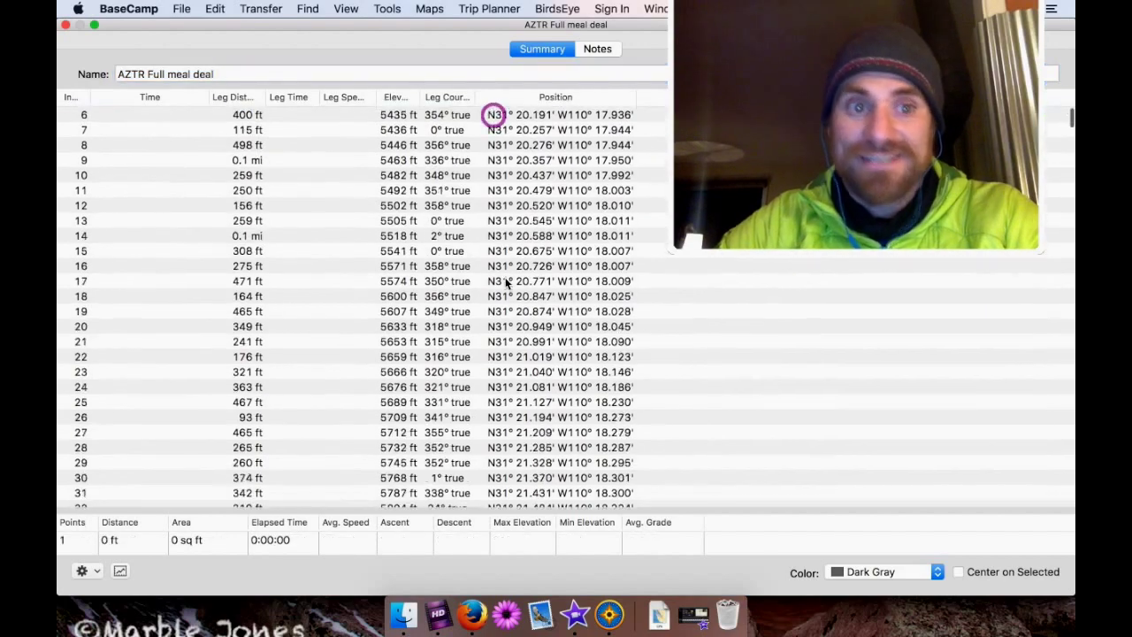
{"action": "scroll", "coordinate": [505, 282], "scroll_direction": "down", "scroll_amount": 20}
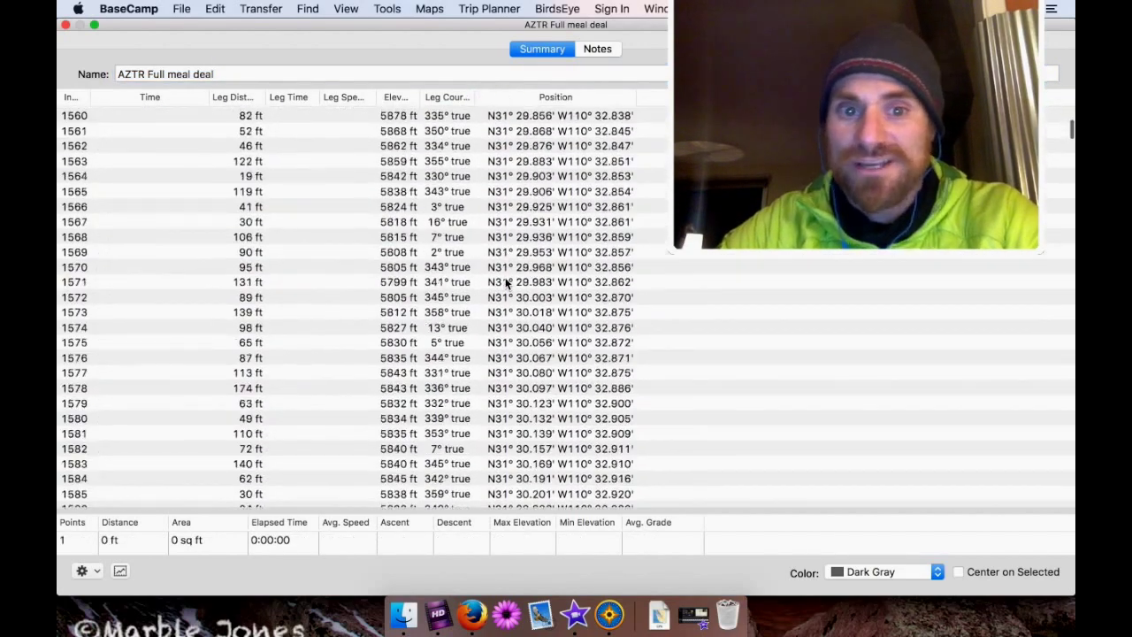
{"action": "left_click", "coordinate": [505, 276]}
{"action": "scroll", "coordinate": [504, 279], "scroll_direction": "down", "scroll_amount": 15}
{"action": "left_click", "coordinate": [504, 283]}
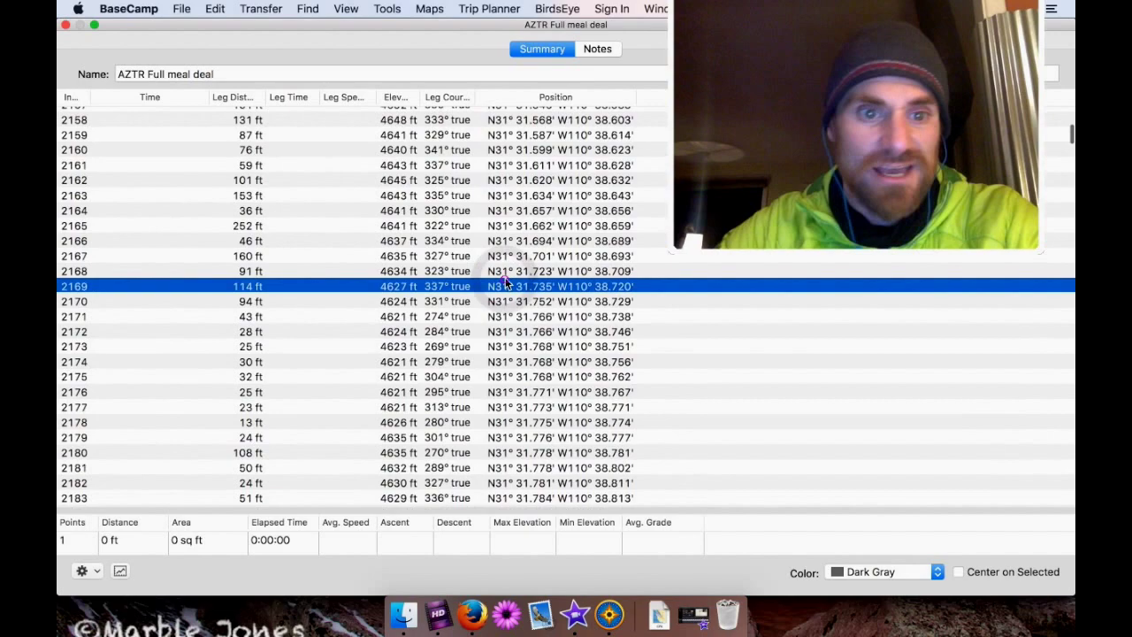
{"action": "scroll", "coordinate": [504, 281], "scroll_direction": "down", "scroll_amount": 20}
{"action": "left_click", "coordinate": [505, 284]}
{"action": "scroll", "coordinate": [504, 279], "scroll_direction": "up", "scroll_amount": 20}
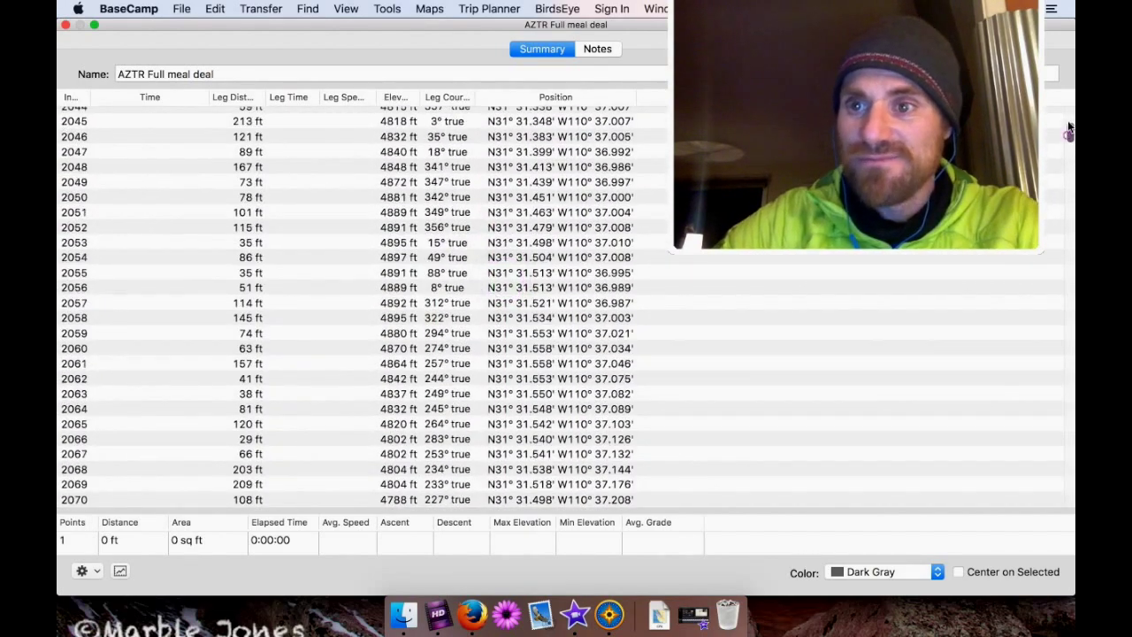
Minimize the track properties window to see the map, then restore it
{"action": "left_click_drag", "start_coordinate": [1068, 128], "coordinate": [1067, 48]}
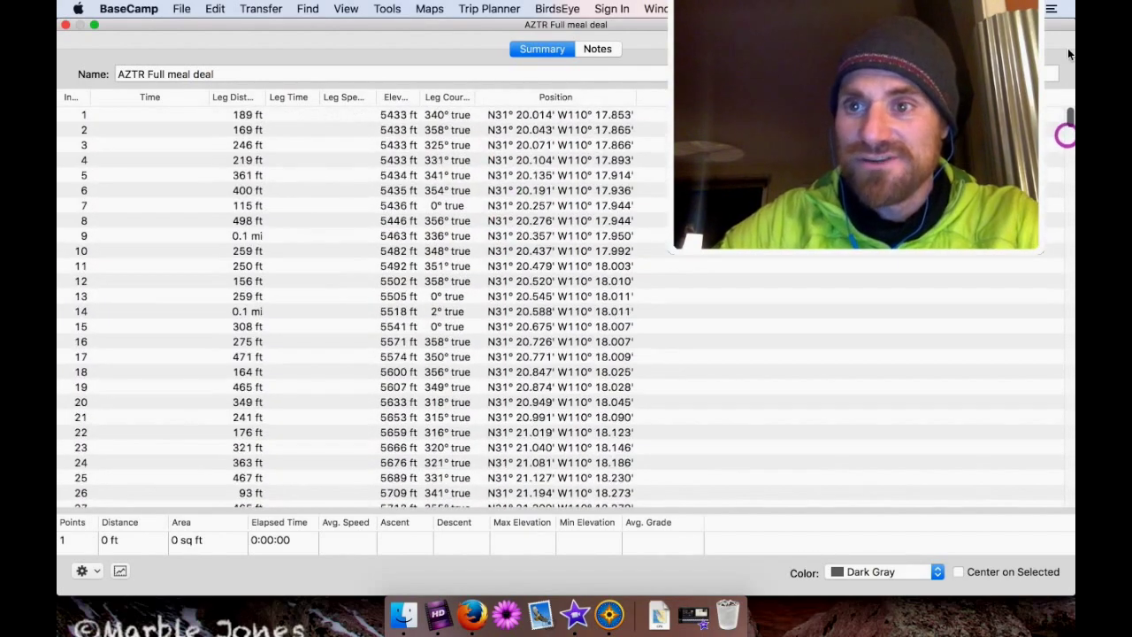
{"action": "key", "text": "super+m"}
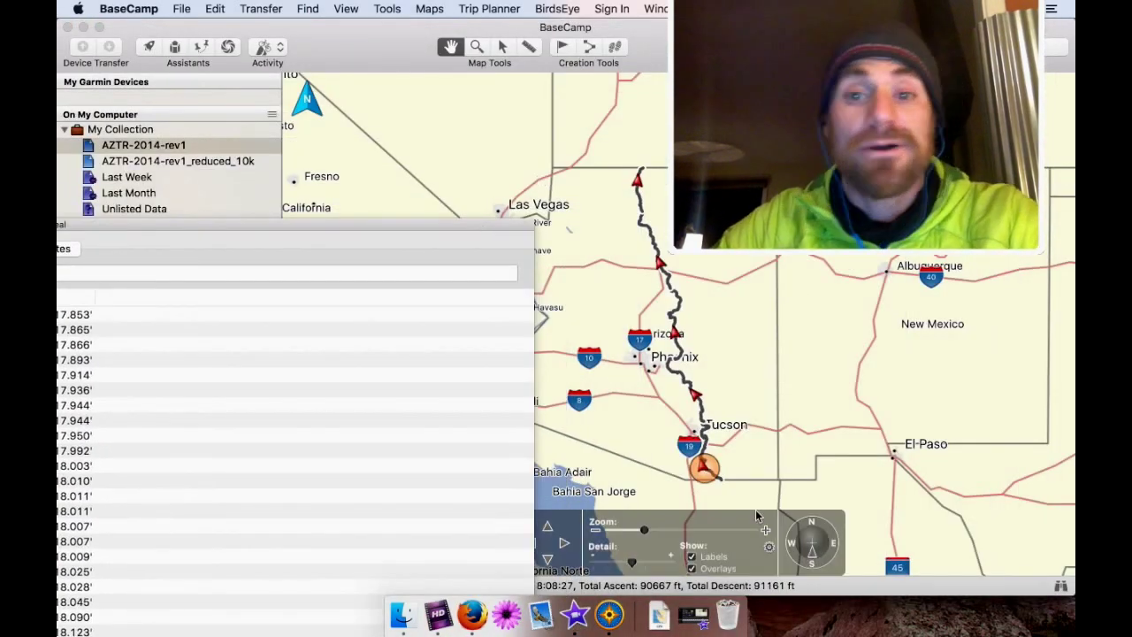
{"action": "left_click", "coordinate": [440, 224]}
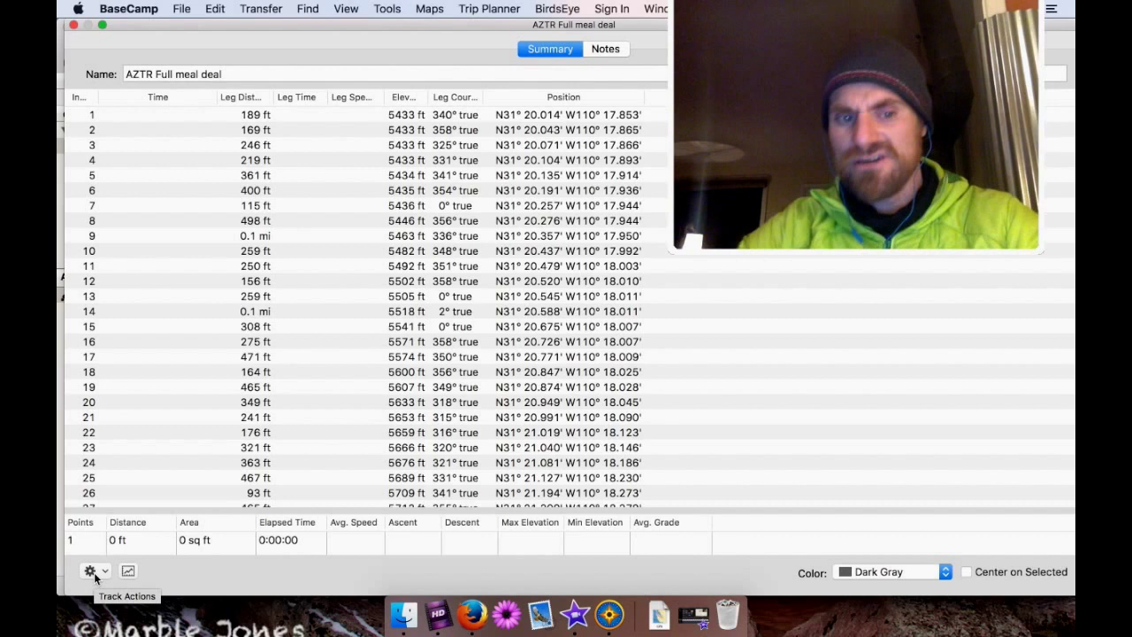
Filter the track by Maximum Points (1000 entered), keeping the original, leaving 8092 points over 731 mi
{"action": "left_click", "coordinate": [93, 572]}
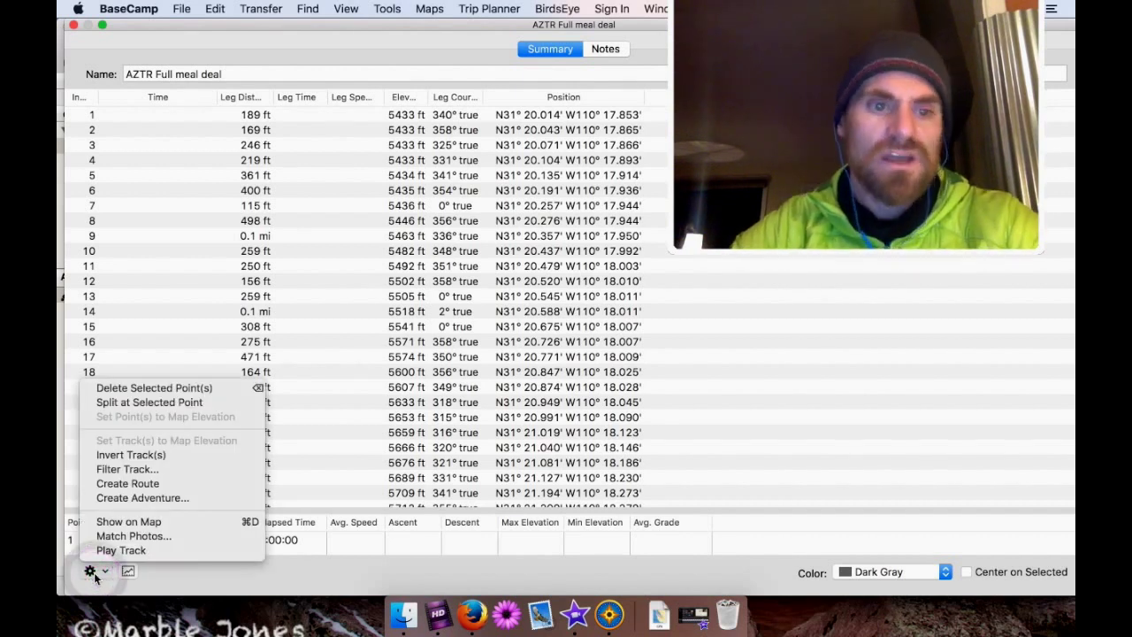
{"action": "left_click", "coordinate": [191, 467]}
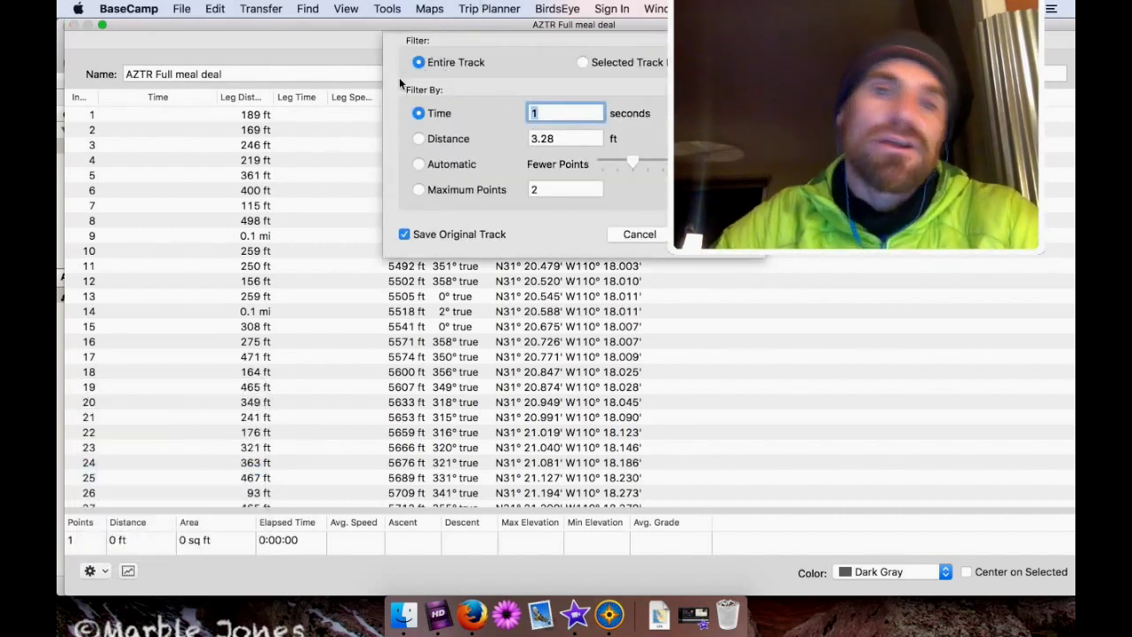
{"action": "left_click", "coordinate": [447, 197]}
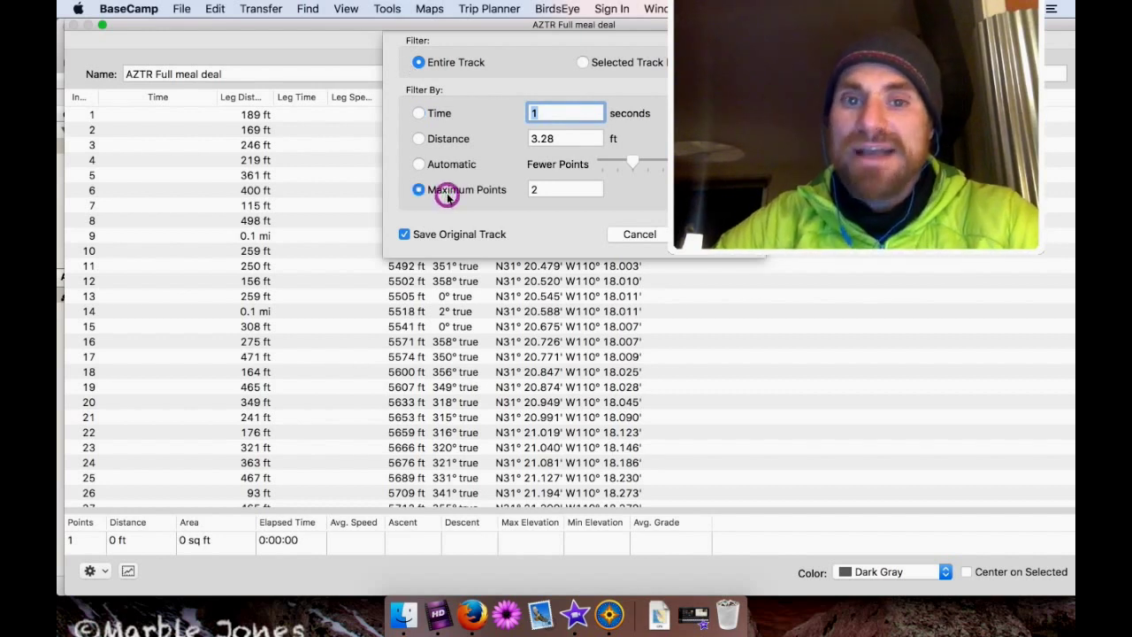
{"action": "double_click", "coordinate": [566, 191]}
{"action": "type", "text": "1000"}
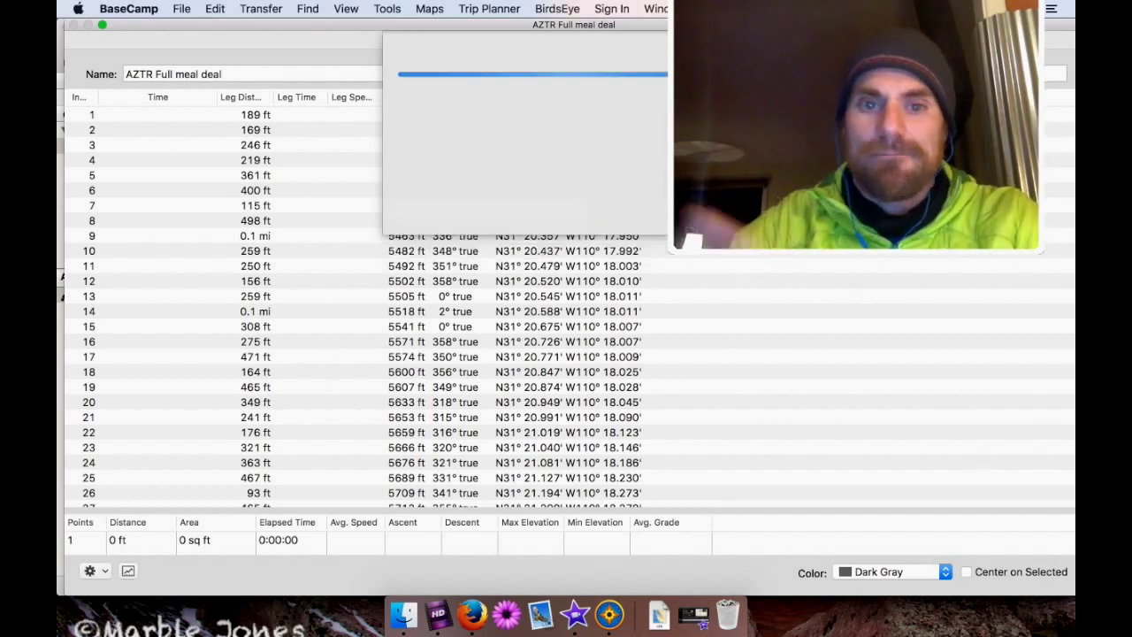
{"action": "key", "text": "Return"}
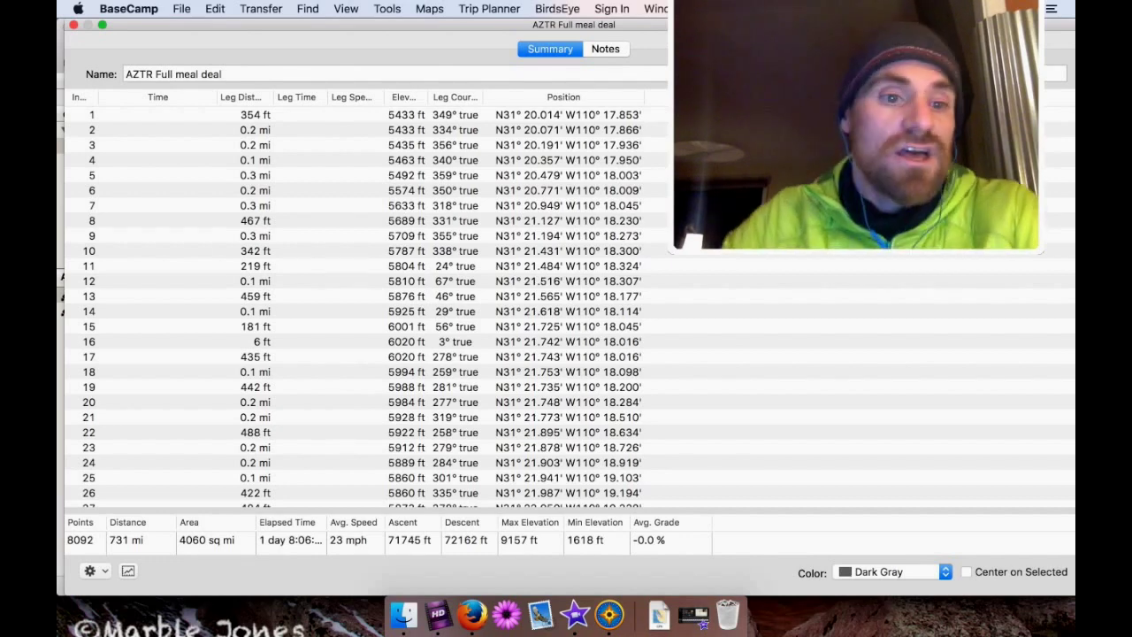
{"action": "key", "text": "End"}
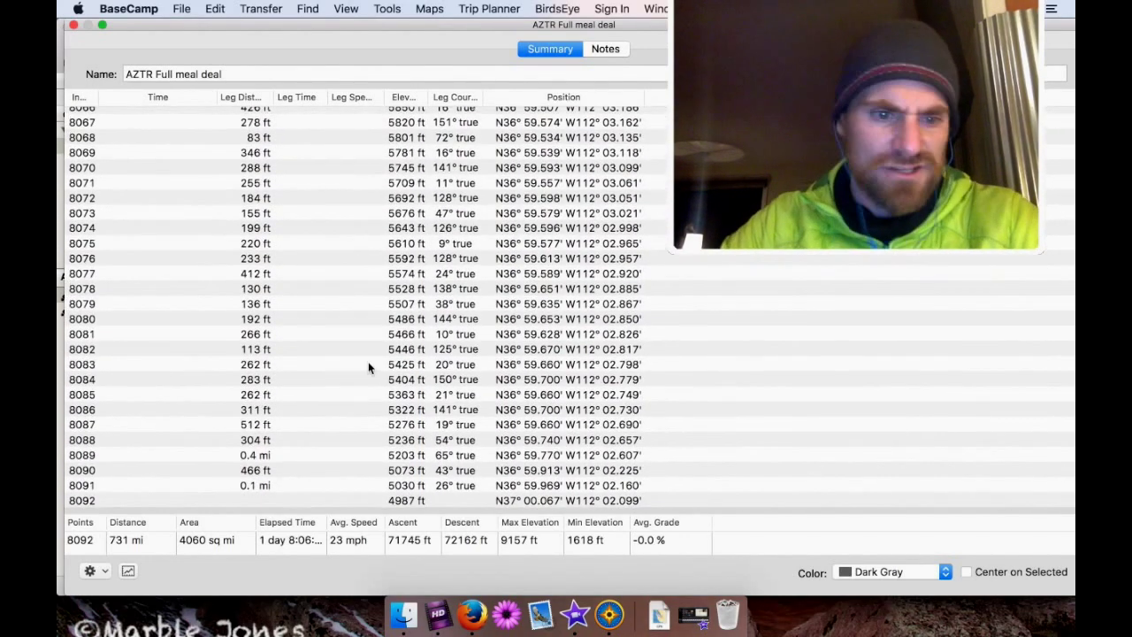
Confirm the last point is 8092, close the window, and select the 49,930-point AZTR Full meal deal-Original track
{"action": "left_click", "coordinate": [84, 500]}
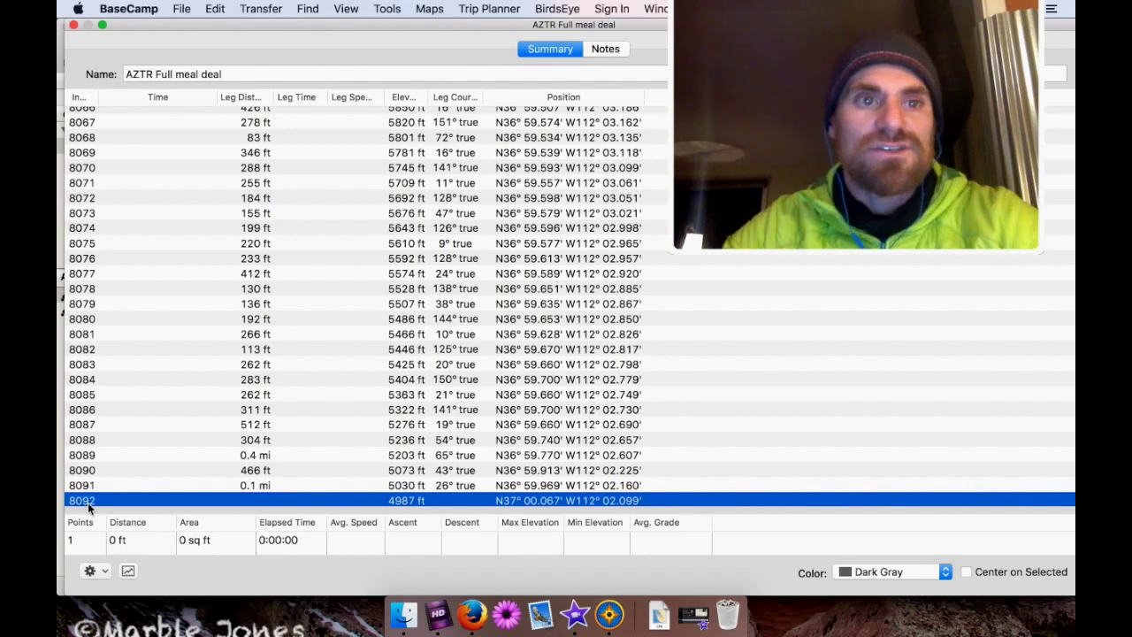
{"action": "left_click", "coordinate": [73, 25]}
{"action": "left_click", "coordinate": [200, 357]}
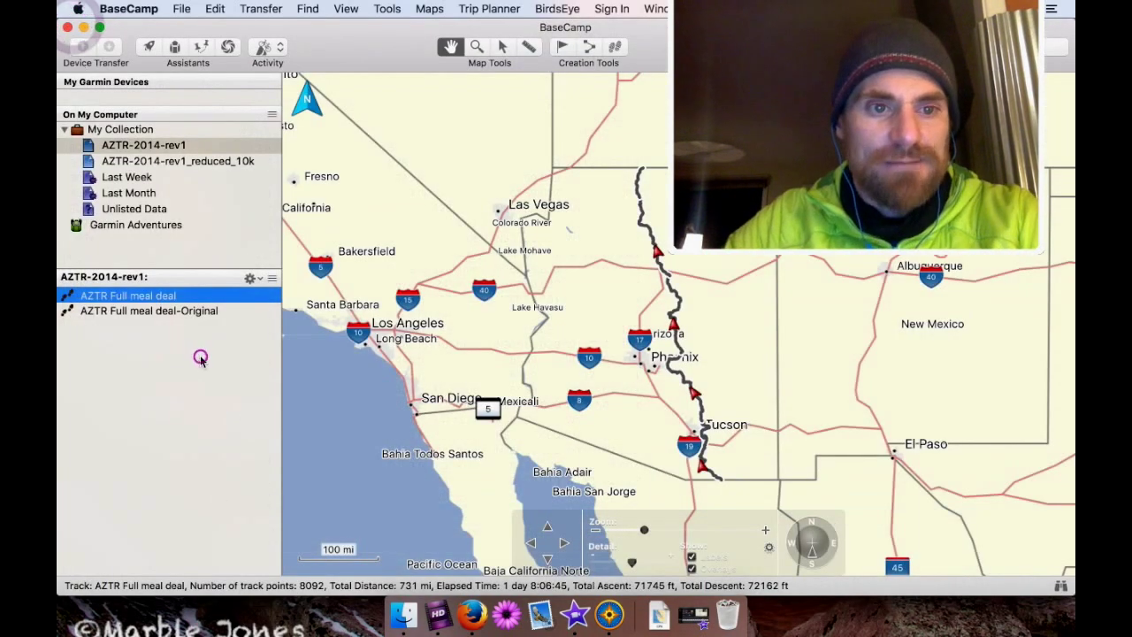
{"action": "left_click", "coordinate": [166, 313]}
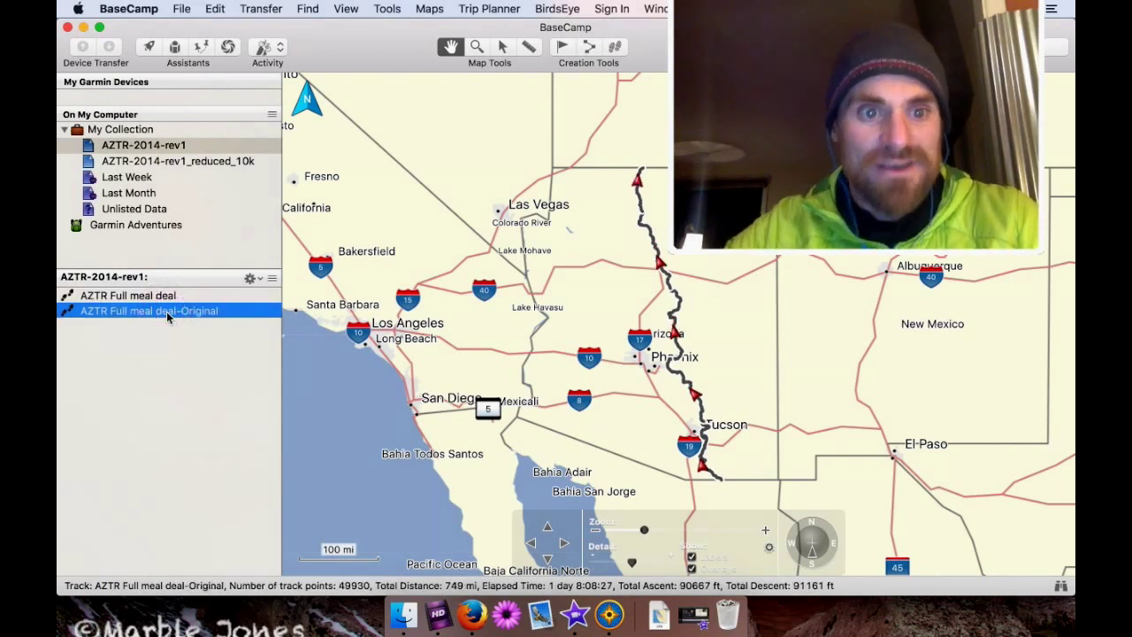
Reselect the filtered AZTR Full meal deal track and briefly reopen its point table
{"action": "left_click", "coordinate": [165, 306]}
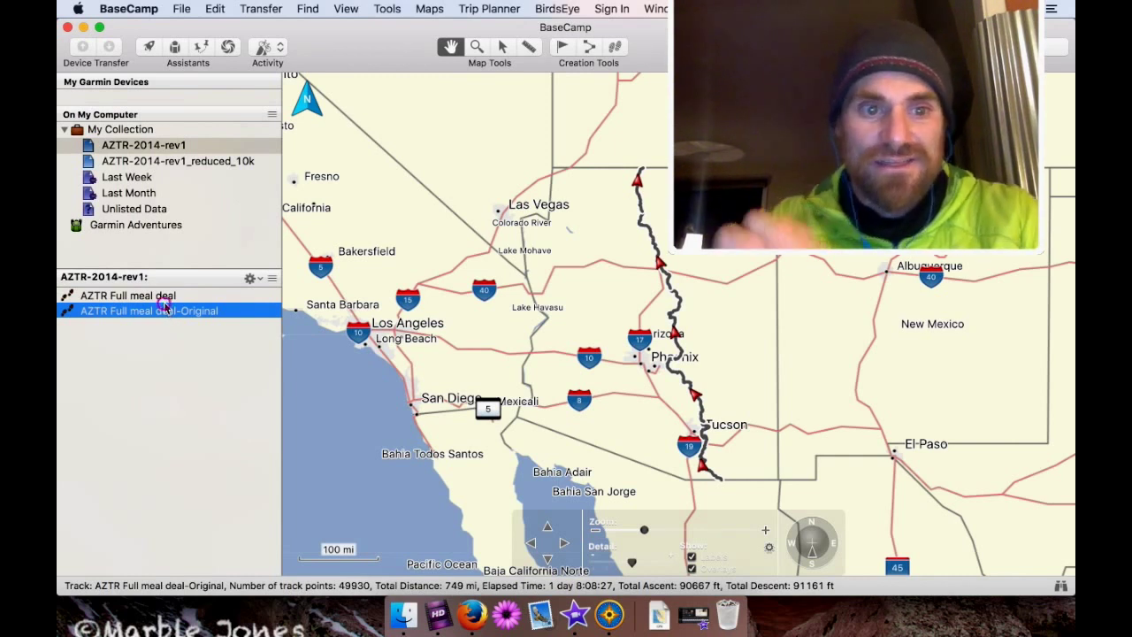
{"action": "left_click", "coordinate": [165, 299]}
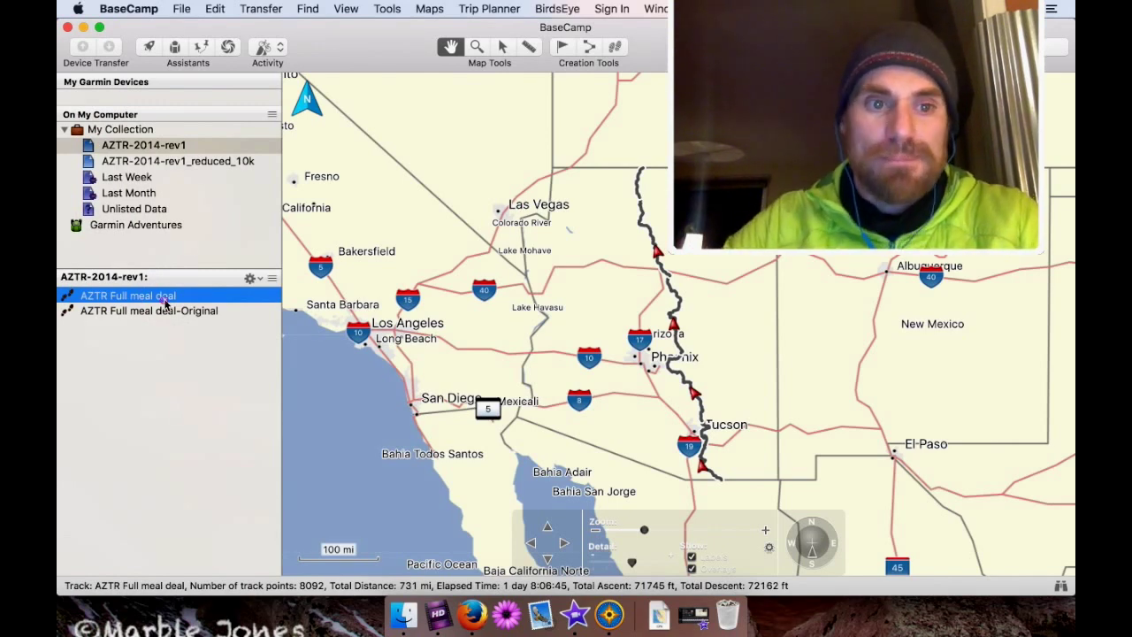
{"action": "double_click", "coordinate": [164, 300]}
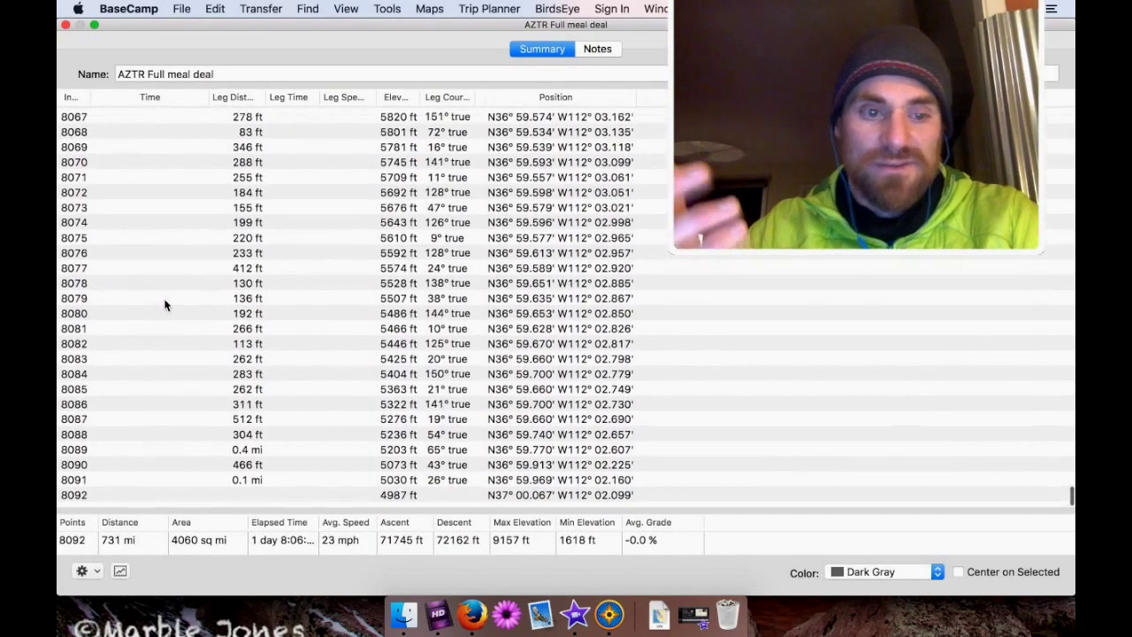
{"action": "key", "text": "super+w"}
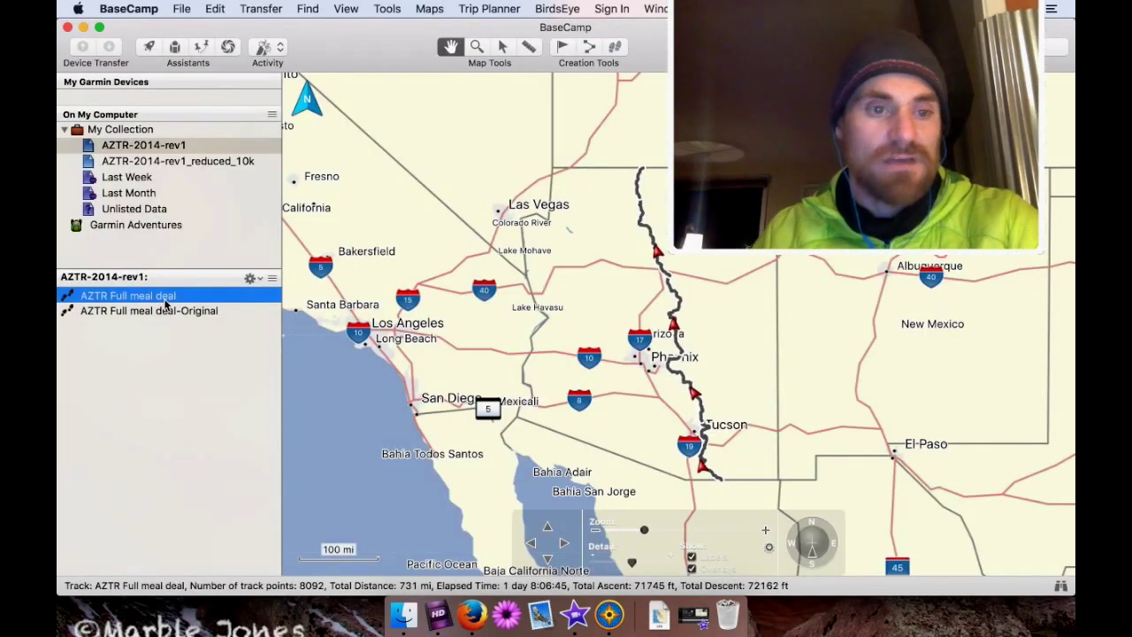